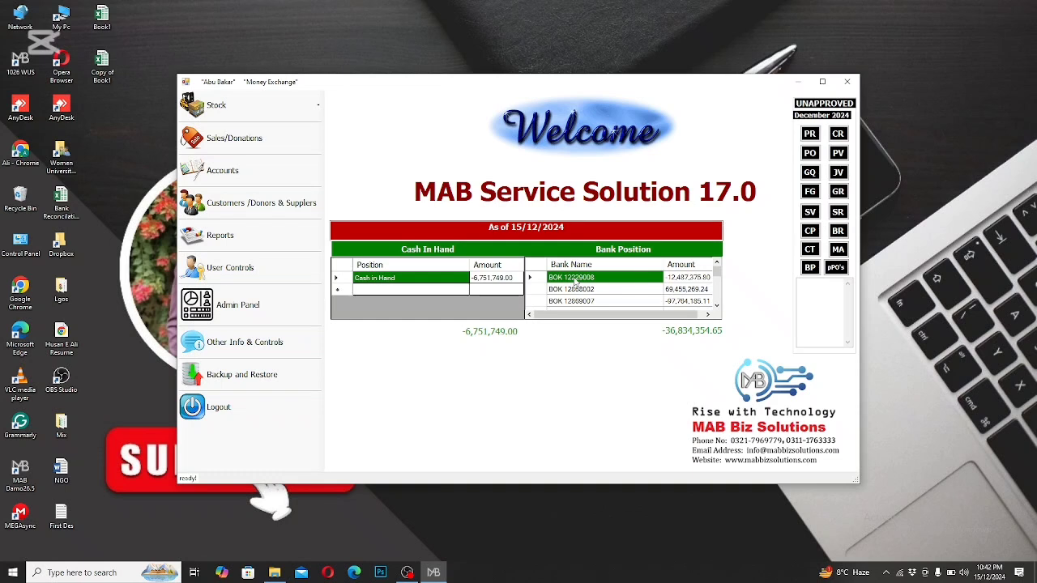
Step: Prepare a new user entry in the user controls and set the user name to User5
{"action": "left_click", "coordinate": [316, 271]}
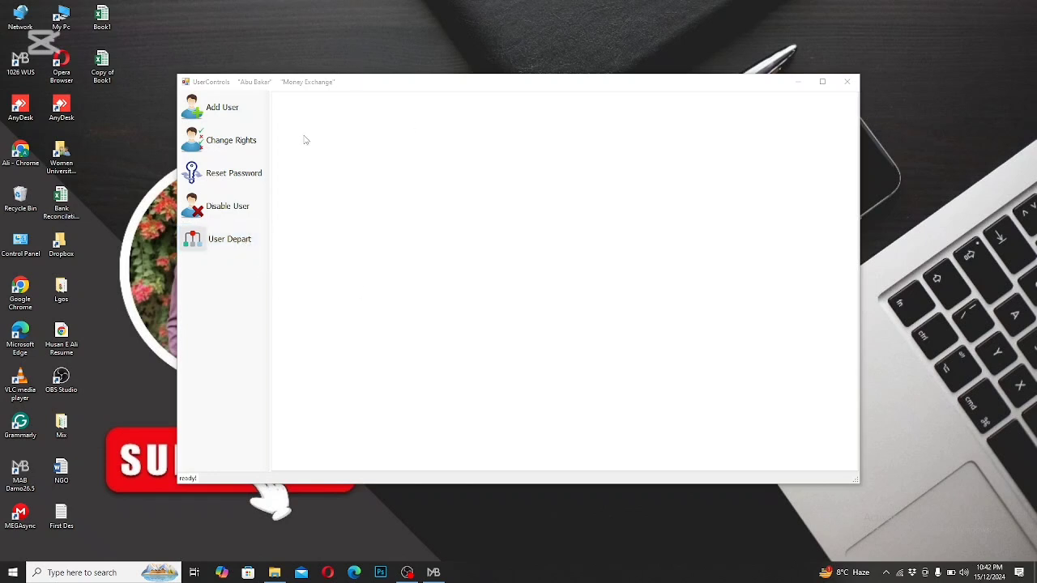
{"action": "left_click", "coordinate": [247, 104]}
{"action": "left_click", "coordinate": [246, 104]}
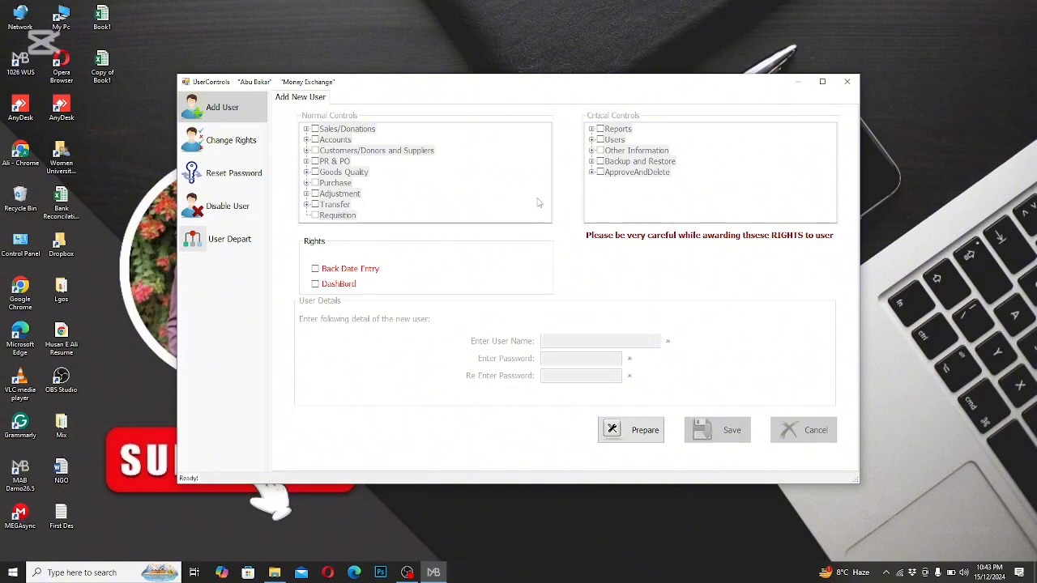
{"action": "left_click", "coordinate": [624, 435]}
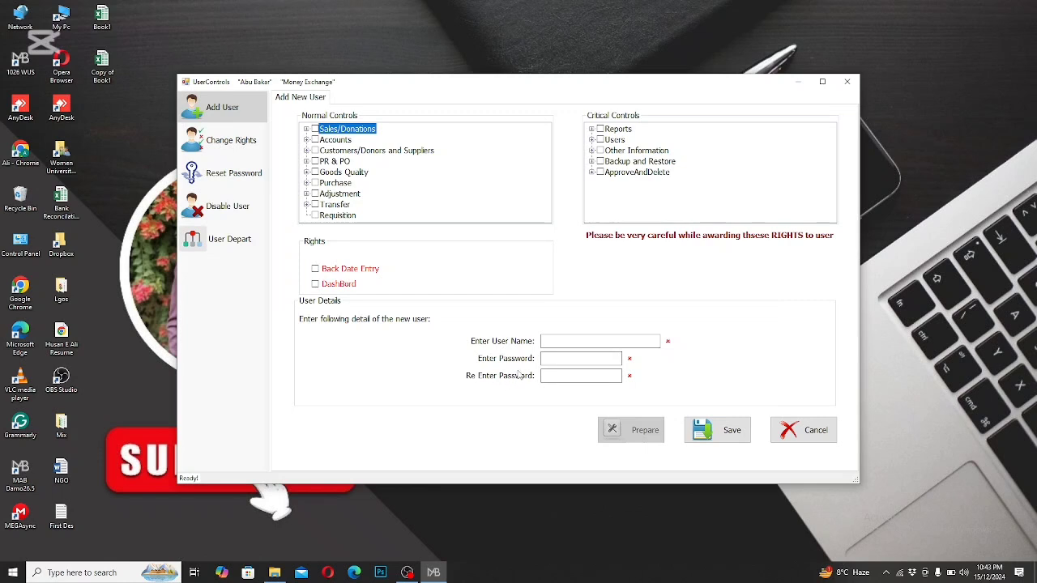
{"action": "left_click", "coordinate": [551, 341]}
{"action": "type", "text": "User5"}
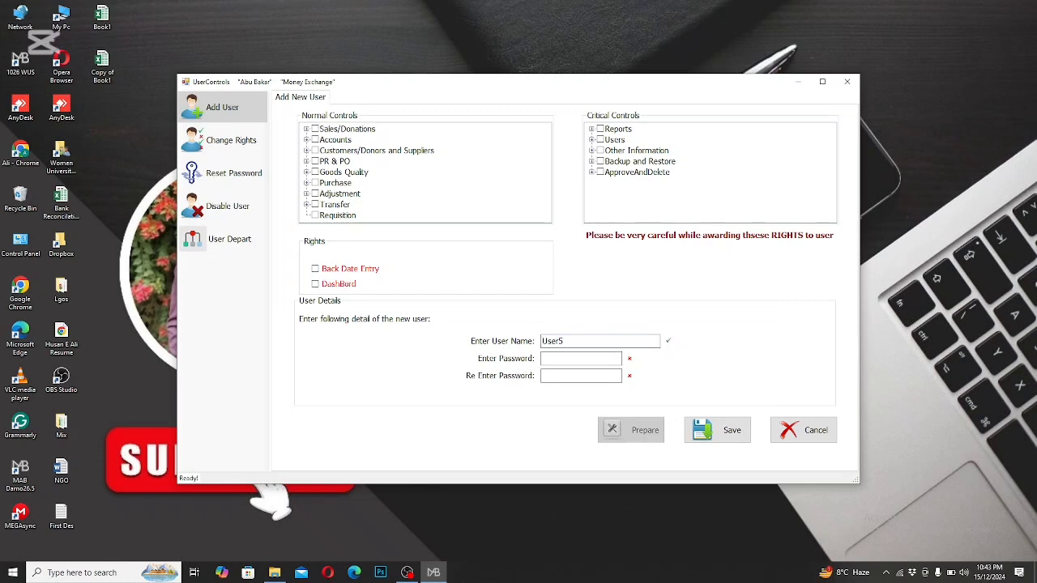
Step: Enter the new user's password and repeat the same password for confirmation
{"action": "left_click", "coordinate": [557, 357]}
{"action": "type", "text": "12"}
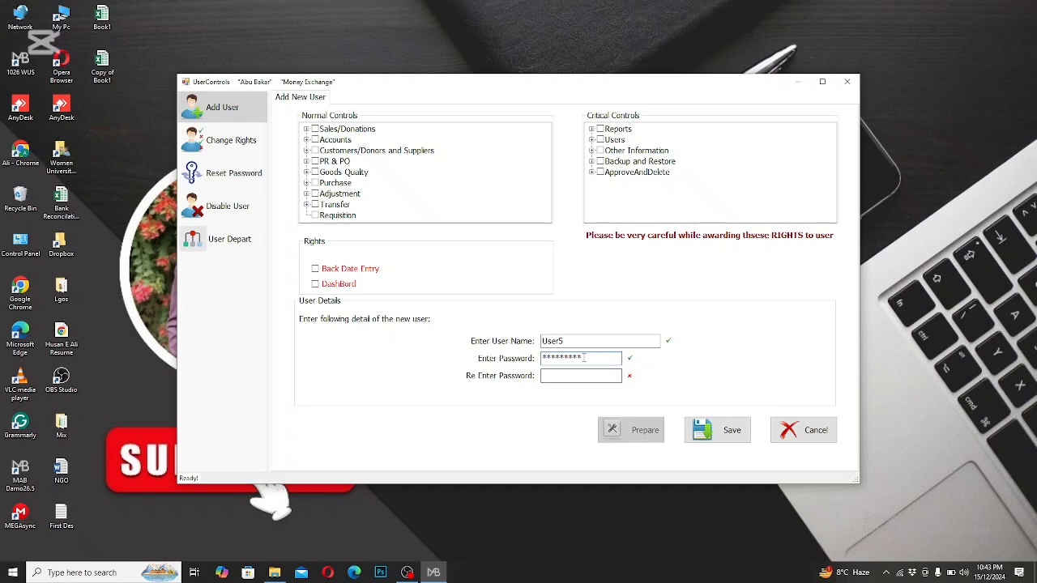
{"action": "left_click_drag", "start_coordinate": [582, 358], "coordinate": [515, 362]}
{"action": "key", "text": "ctrl+c"}
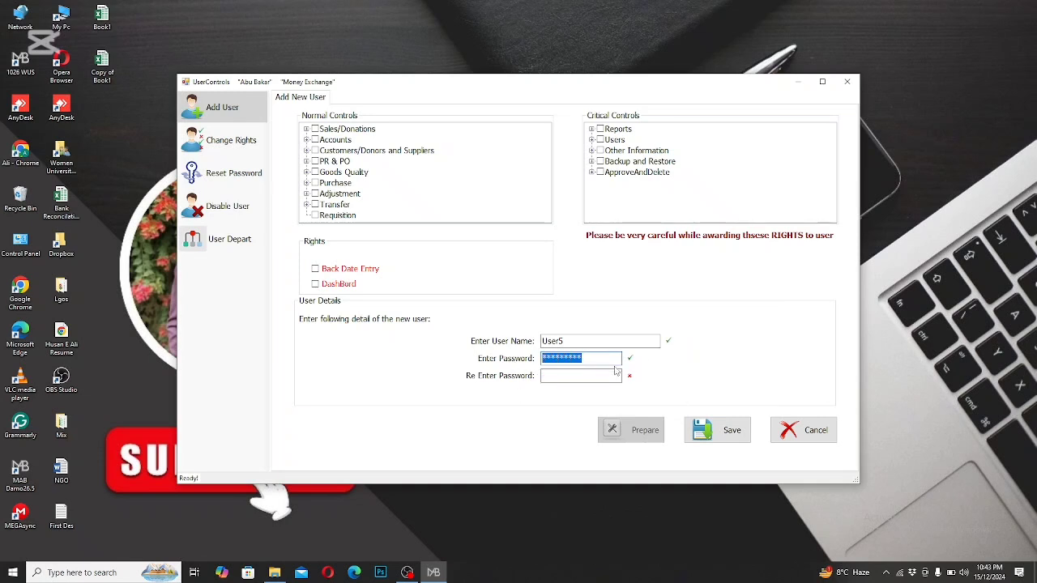
{"action": "left_click", "coordinate": [586, 376]}
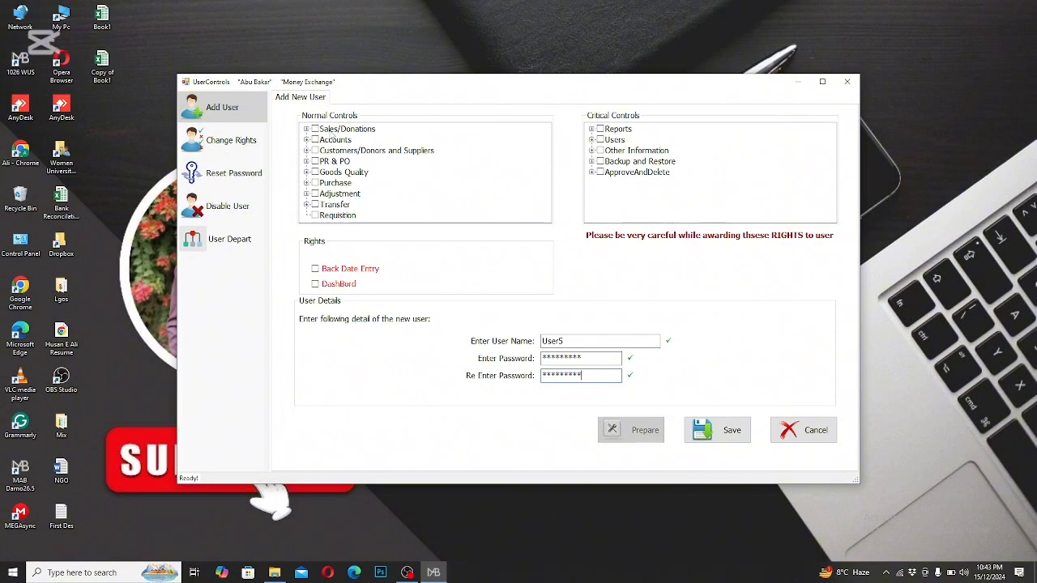
Step: Grant the new user all Sales/Donations and Accounts rights, expanding each group to review its sub-rights
{"action": "left_click", "coordinate": [315, 130]}
{"action": "left_click", "coordinate": [306, 130]}
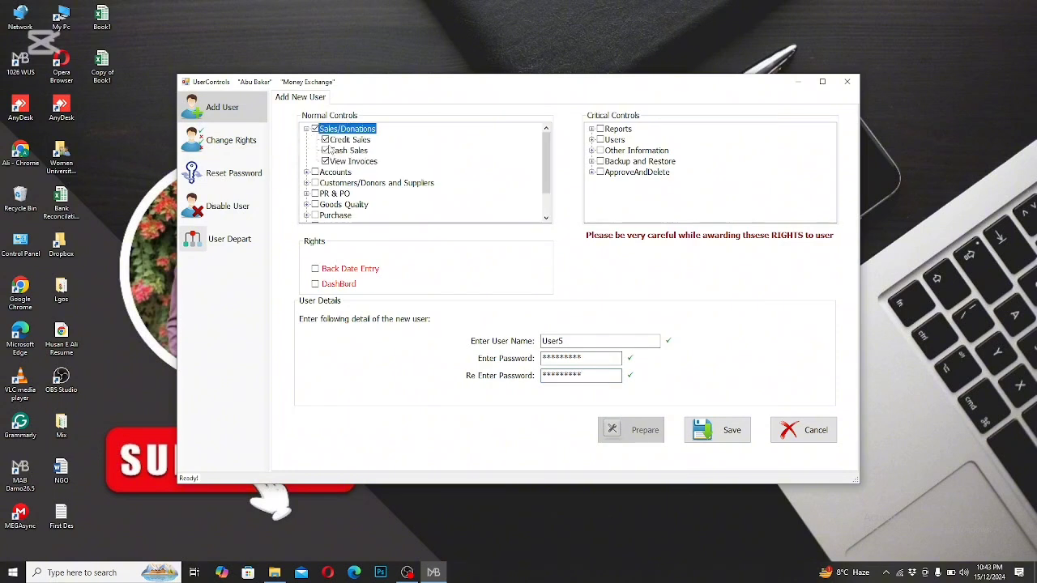
{"action": "left_click", "coordinate": [306, 130]}
{"action": "left_click", "coordinate": [315, 141]}
{"action": "left_click", "coordinate": [306, 140]}
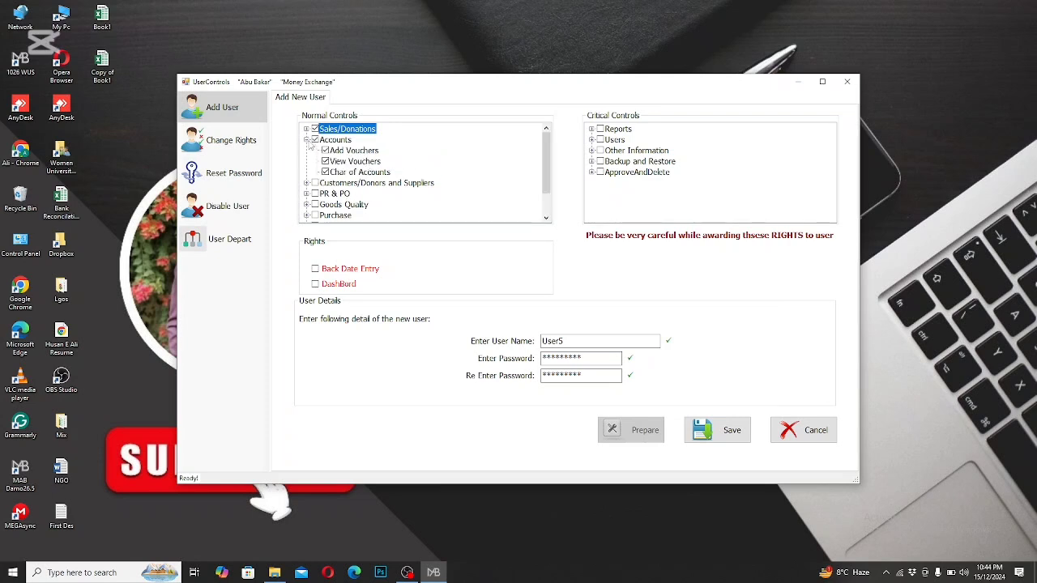
{"action": "left_click", "coordinate": [306, 140]}
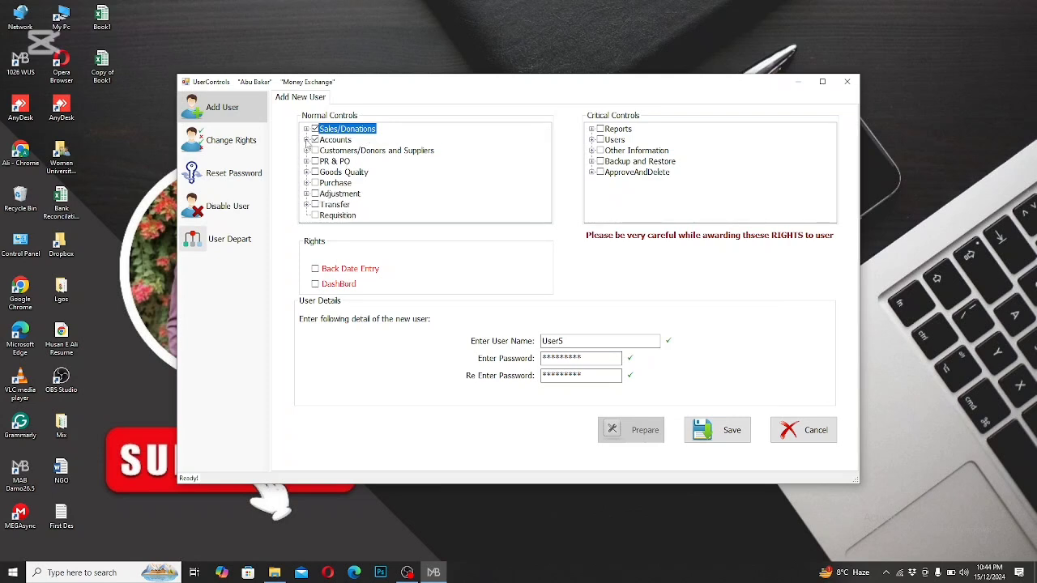
Step: Grant the new user the Reports critical control plus the Back Date Entry and DashBord rights
{"action": "left_click", "coordinate": [618, 130]}
{"action": "left_click", "coordinate": [599, 130]}
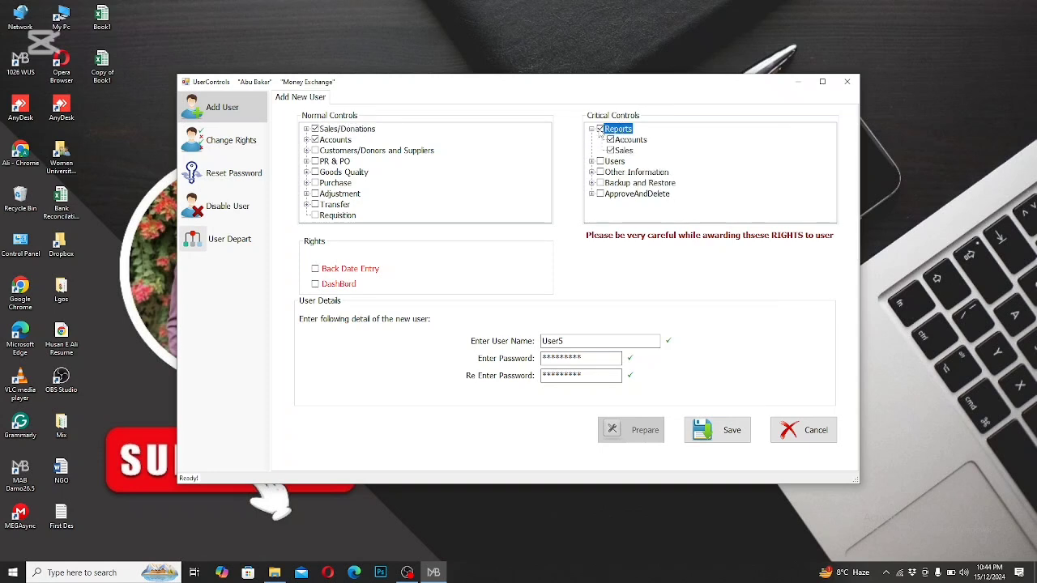
{"action": "left_click", "coordinate": [592, 129]}
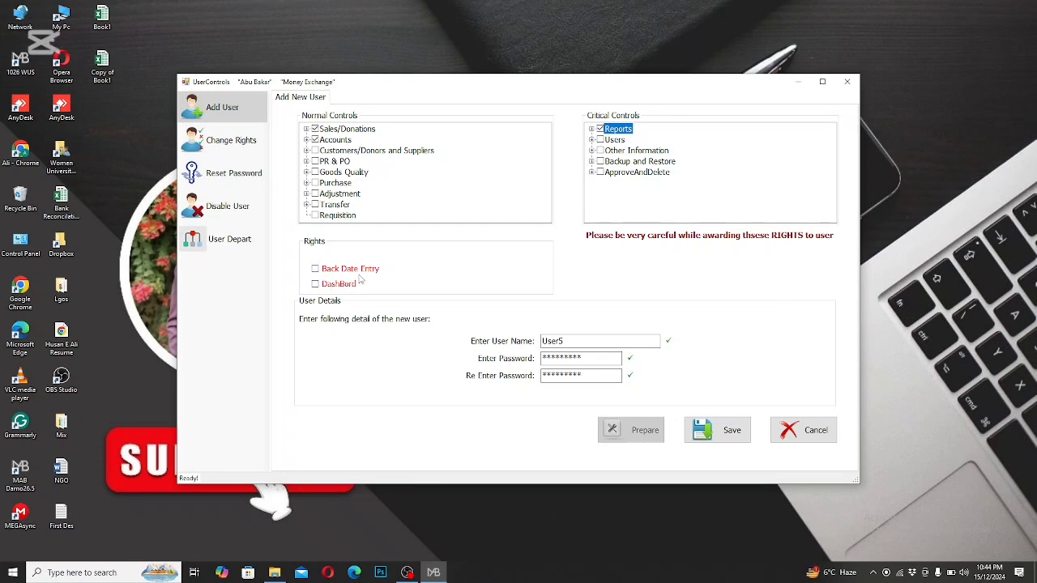
{"action": "left_click", "coordinate": [315, 272]}
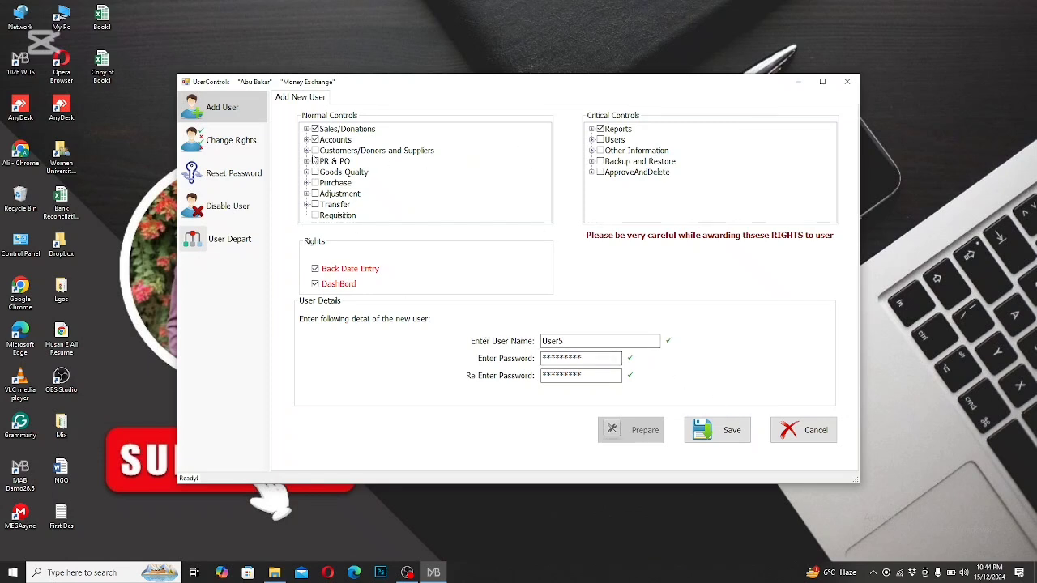
Step: Add the Customers/Donors and Suppliers and Adjustment rights, and save the new user
{"action": "left_click", "coordinate": [315, 151]}
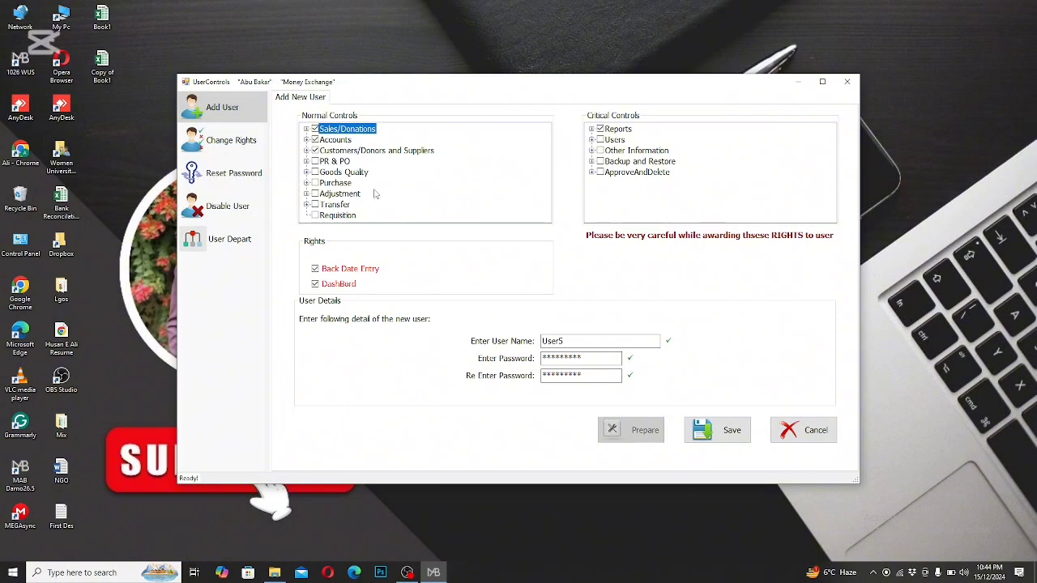
{"action": "left_click", "coordinate": [314, 194]}
{"action": "left_click", "coordinate": [716, 432]}
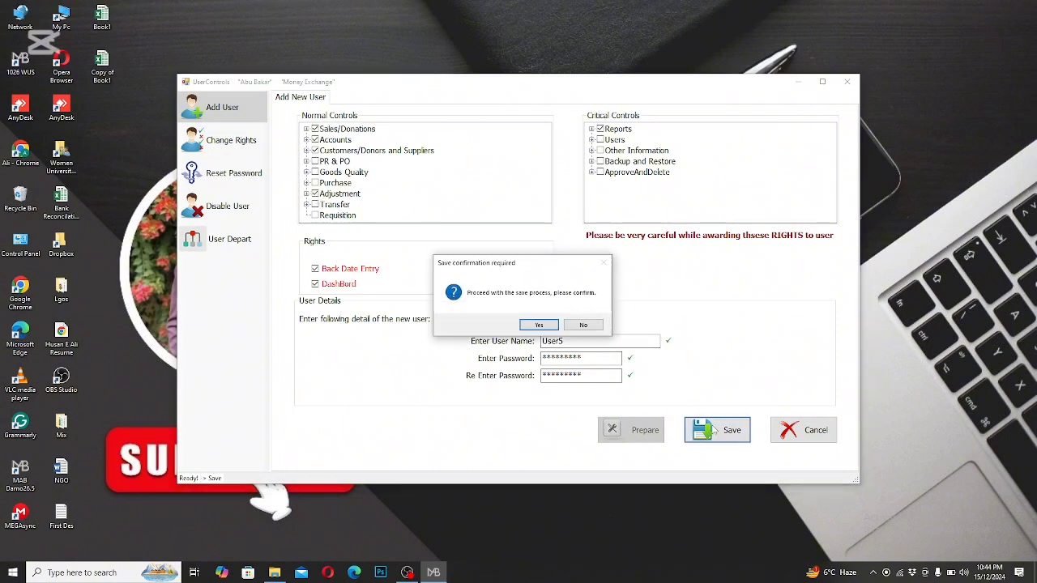
{"action": "left_click", "coordinate": [525, 324]}
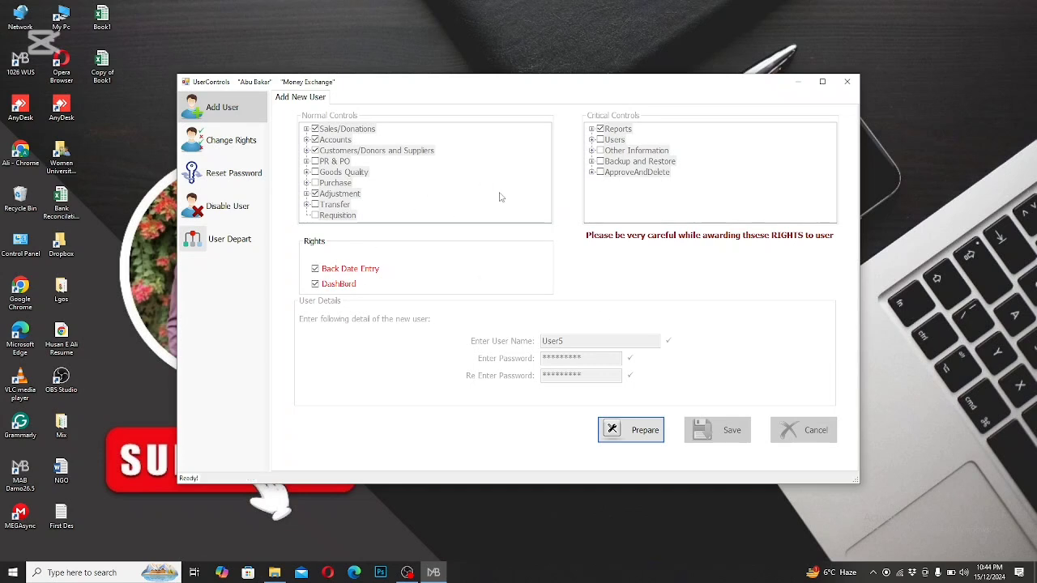
Step: Select User5 for changing user rights and prepare its rights for editing
{"action": "left_click", "coordinate": [256, 141]}
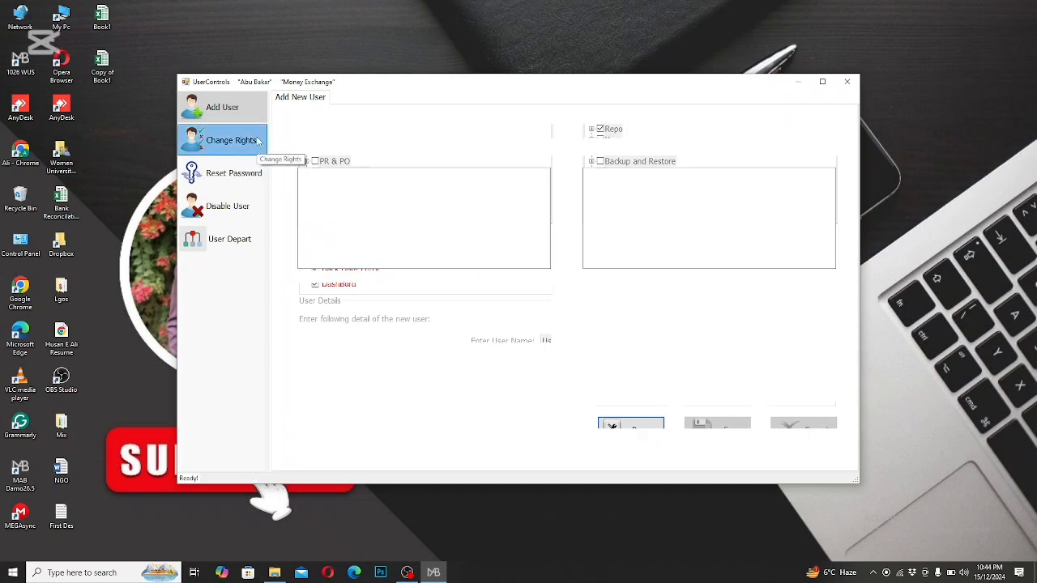
{"action": "left_click", "coordinate": [556, 131]}
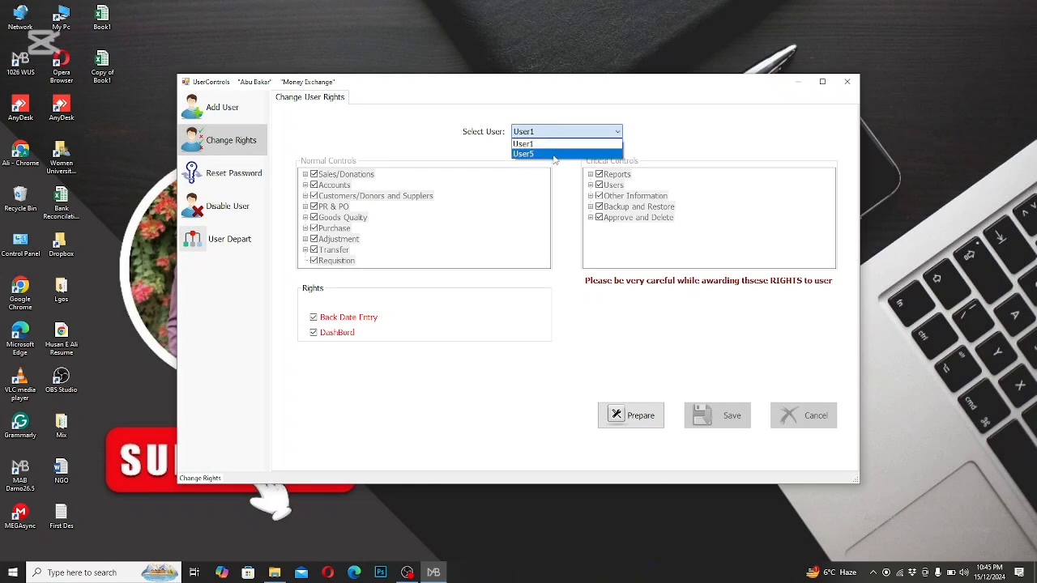
{"action": "left_click", "coordinate": [555, 154]}
{"action": "left_click", "coordinate": [567, 130]}
{"action": "left_click", "coordinate": [562, 145]}
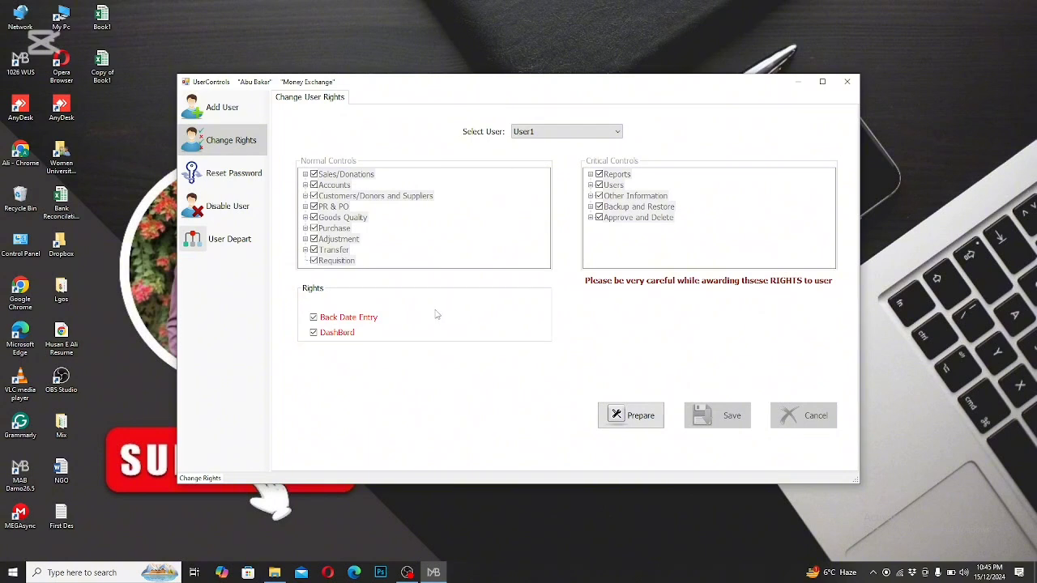
{"action": "left_click", "coordinate": [567, 131]}
{"action": "left_click", "coordinate": [556, 154]}
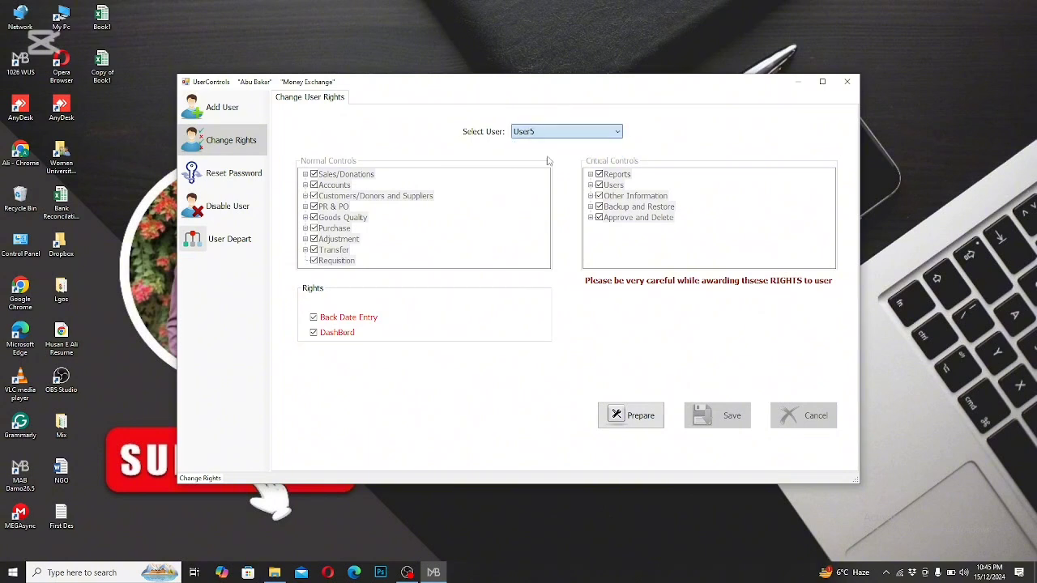
{"action": "left_click", "coordinate": [642, 415]}
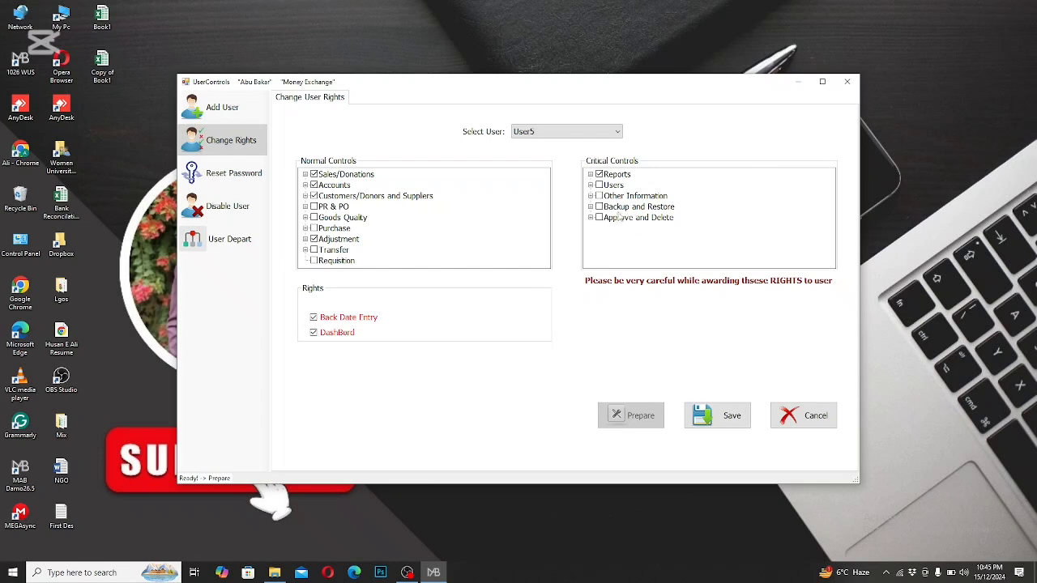
Step: Grant User5 the Backup and Restore and Approve and Delete critical controls, and save the update
{"action": "left_click", "coordinate": [604, 212]}
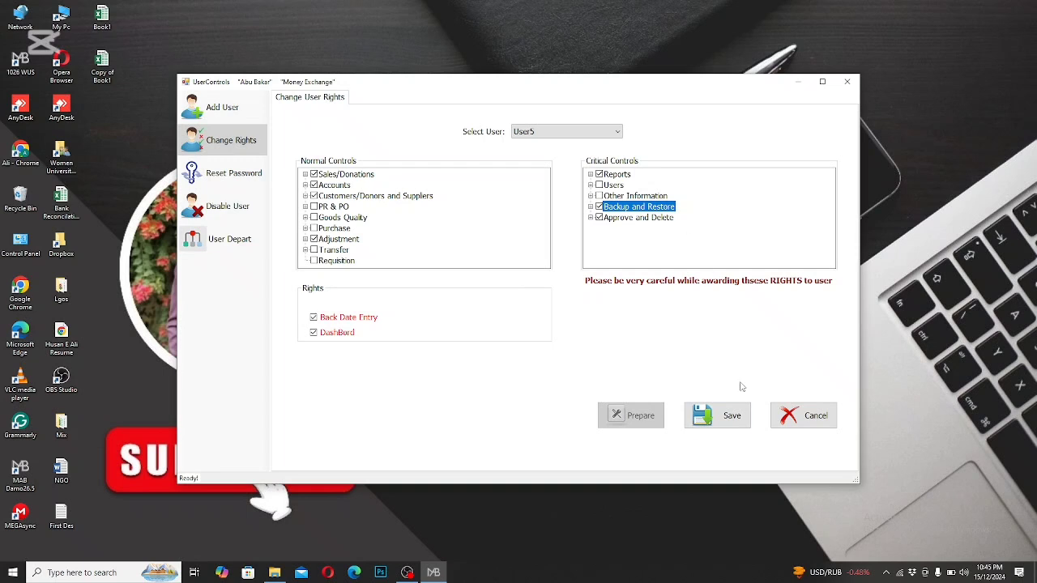
{"action": "left_click", "coordinate": [716, 419]}
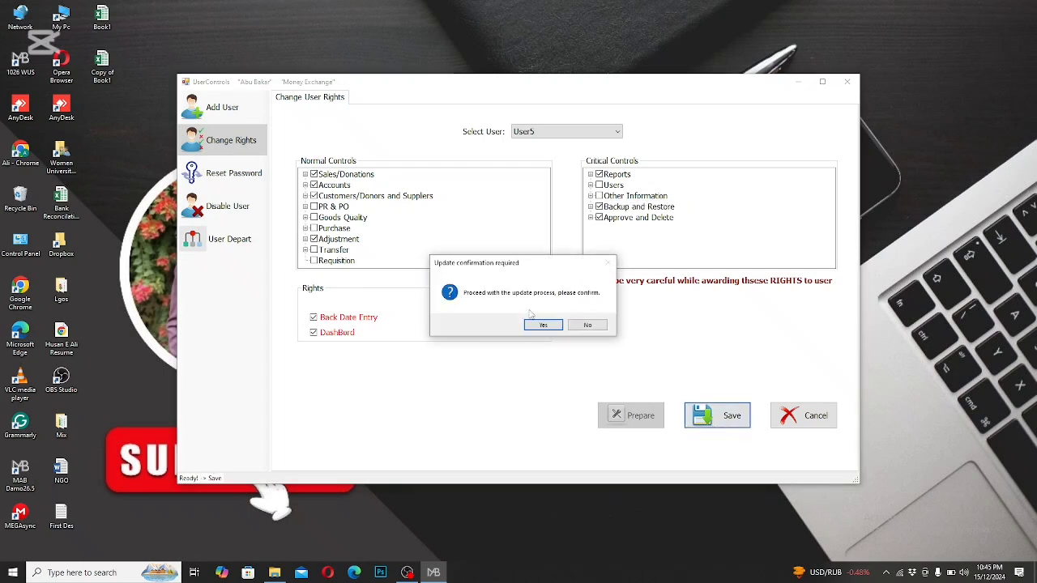
{"action": "left_click", "coordinate": [533, 325]}
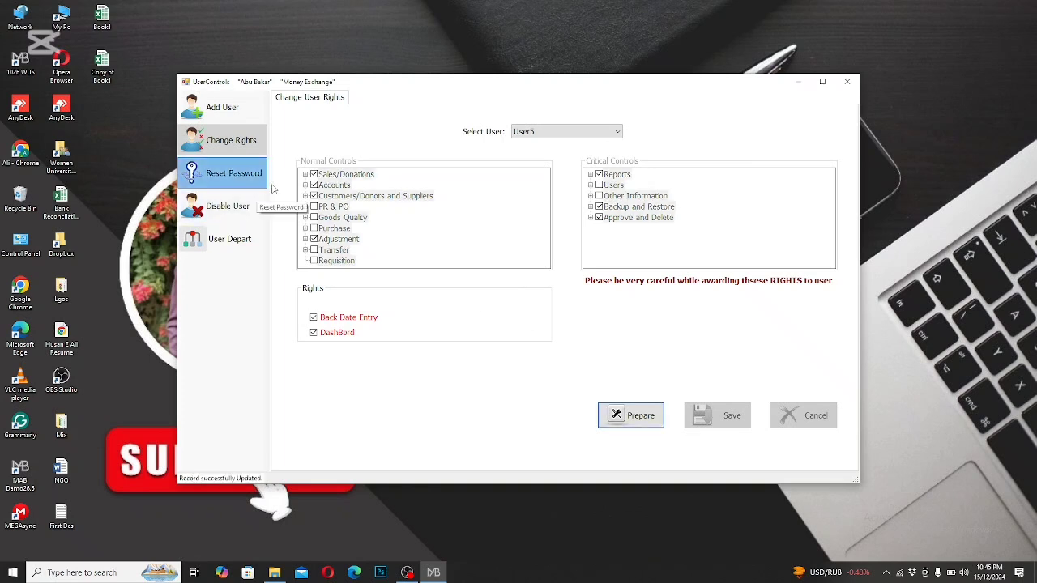
Step: Start a password reset for User1 and cancel it without entering a new password
{"action": "left_click", "coordinate": [266, 186]}
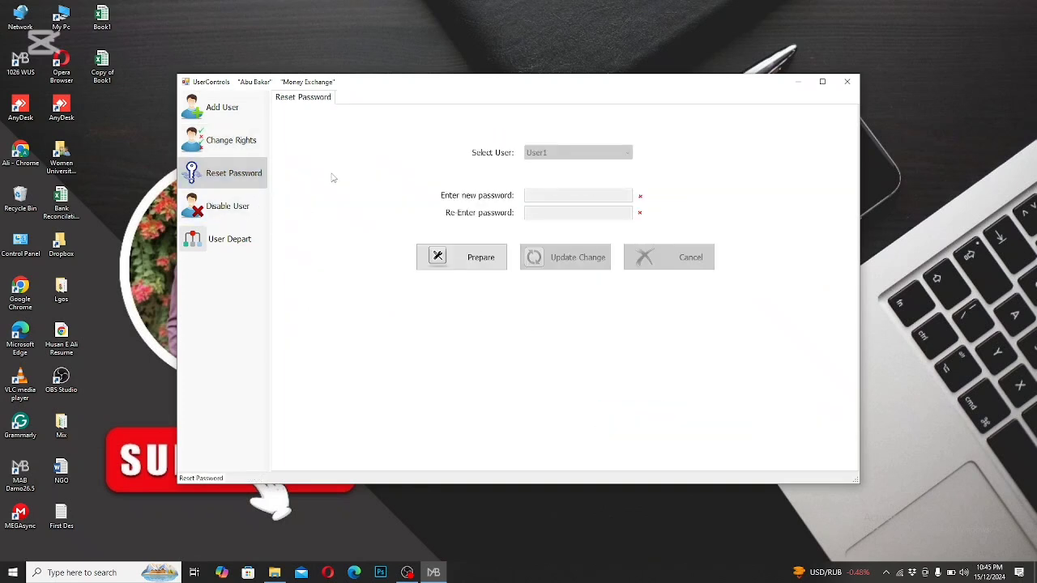
{"action": "left_click", "coordinate": [490, 253]}
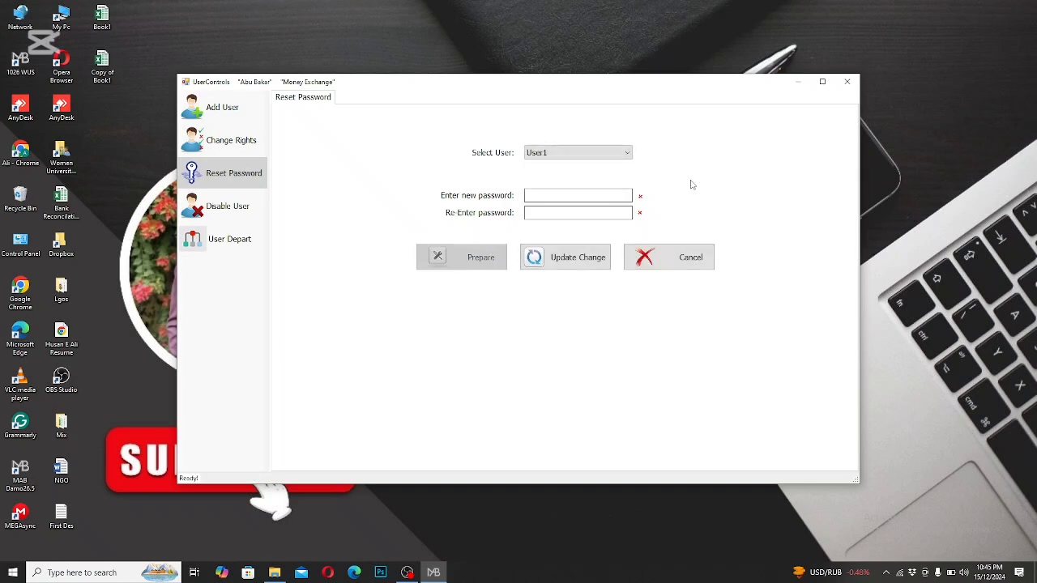
{"action": "left_click", "coordinate": [582, 153]}
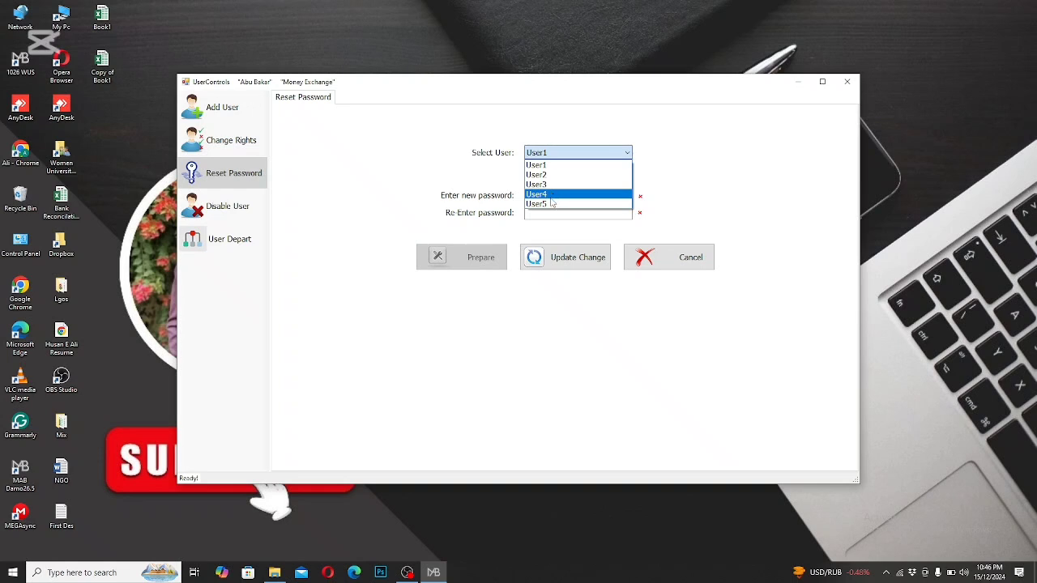
{"action": "left_click", "coordinate": [552, 205]}
{"action": "left_click", "coordinate": [548, 154]}
{"action": "left_click", "coordinate": [547, 175]}
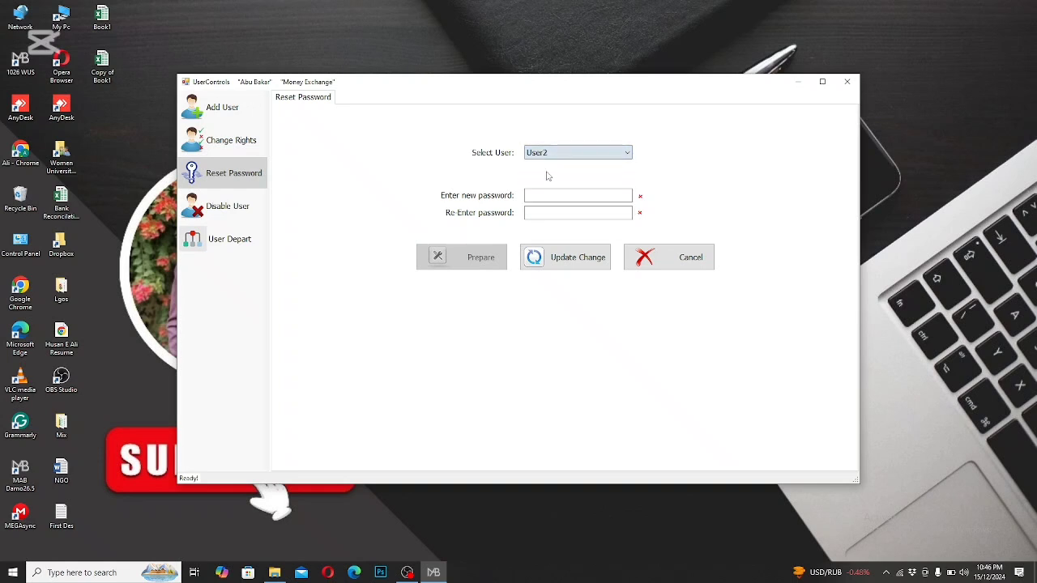
{"action": "left_click", "coordinate": [559, 153]}
{"action": "left_click", "coordinate": [543, 166]}
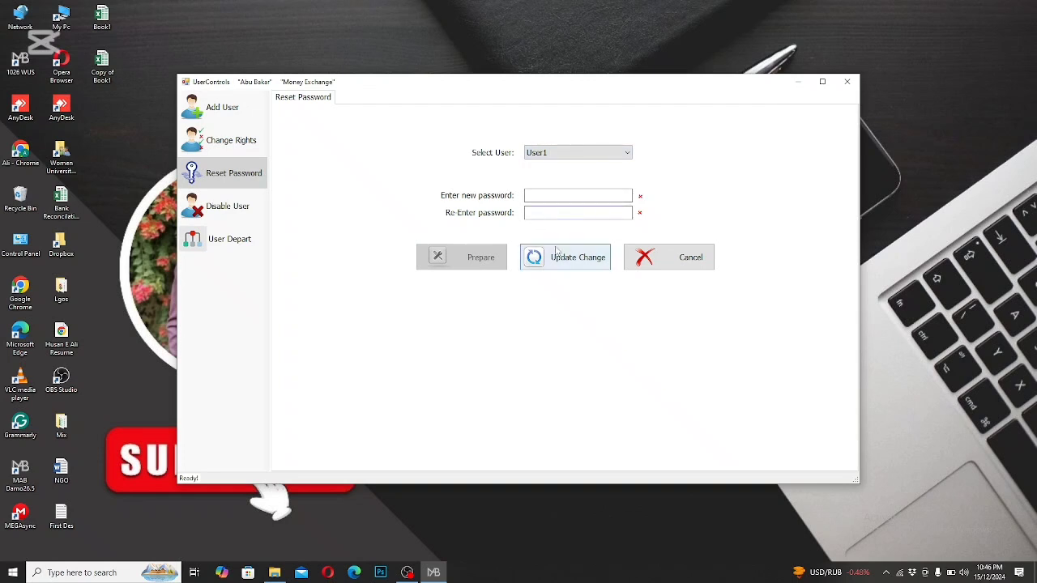
{"action": "left_click", "coordinate": [554, 257]}
{"action": "left_click", "coordinate": [596, 326]}
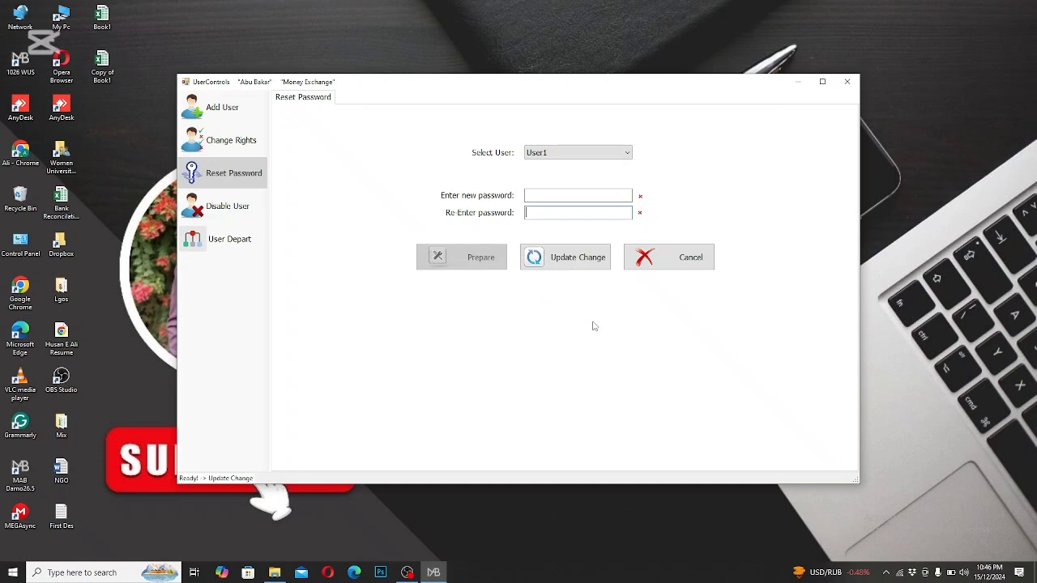
{"action": "left_click", "coordinate": [642, 269]}
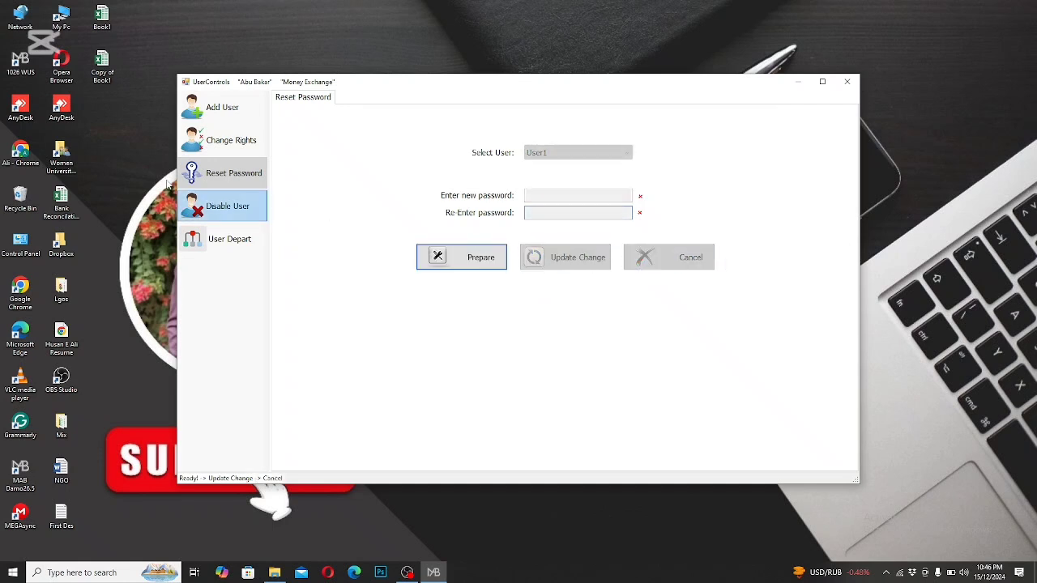
Step: Check the current status of User1, User5, User2, User3 and User4 for disabling users
{"action": "left_click", "coordinate": [241, 209]}
{"action": "left_click", "coordinate": [567, 152]}
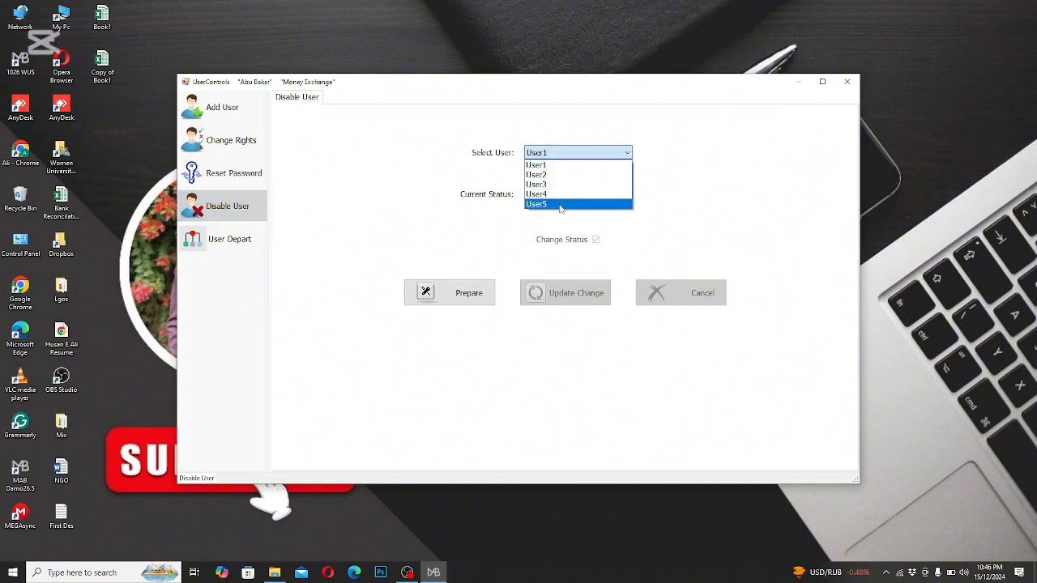
{"action": "left_click", "coordinate": [545, 165]}
{"action": "left_click", "coordinate": [595, 154]}
{"action": "left_click", "coordinate": [581, 207]}
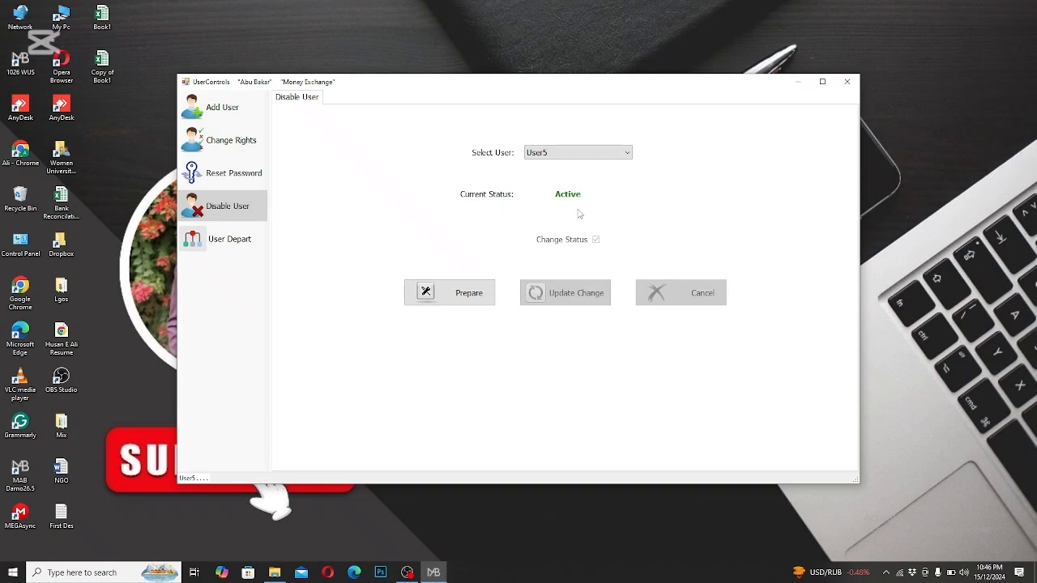
{"action": "left_click", "coordinate": [569, 156]}
{"action": "left_click", "coordinate": [566, 175]}
{"action": "left_click", "coordinate": [557, 151]}
{"action": "left_click", "coordinate": [547, 185]}
{"action": "left_click", "coordinate": [551, 157]}
{"action": "left_click", "coordinate": [551, 196]}
Step: Disable User5 by preparing the account, clearing its Change Status option and saving the update
{"action": "left_click", "coordinate": [564, 153]}
{"action": "left_click", "coordinate": [562, 203]}
{"action": "left_click", "coordinate": [458, 295]}
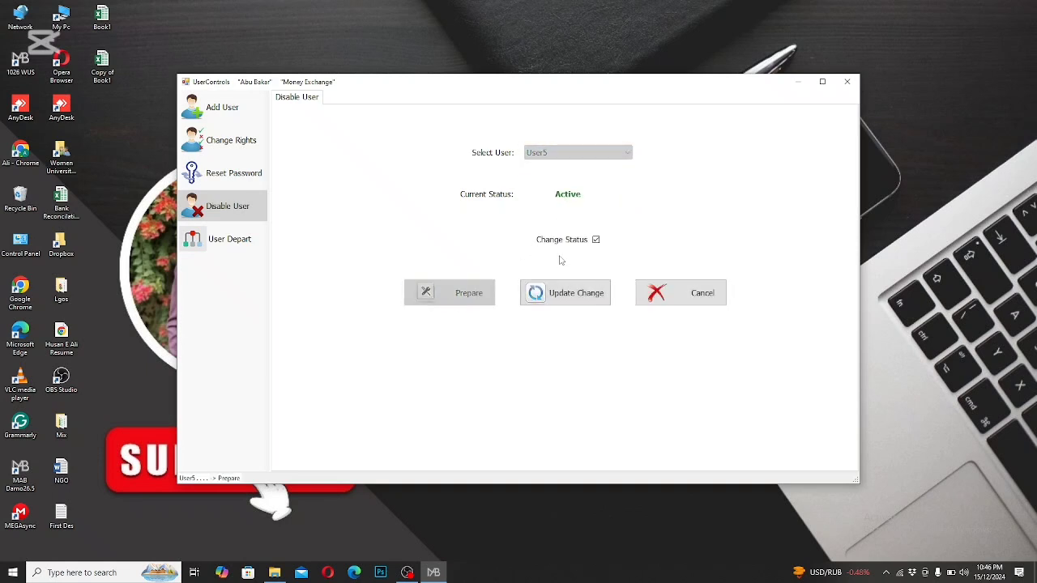
{"action": "left_click", "coordinate": [596, 240]}
{"action": "left_click", "coordinate": [569, 290]}
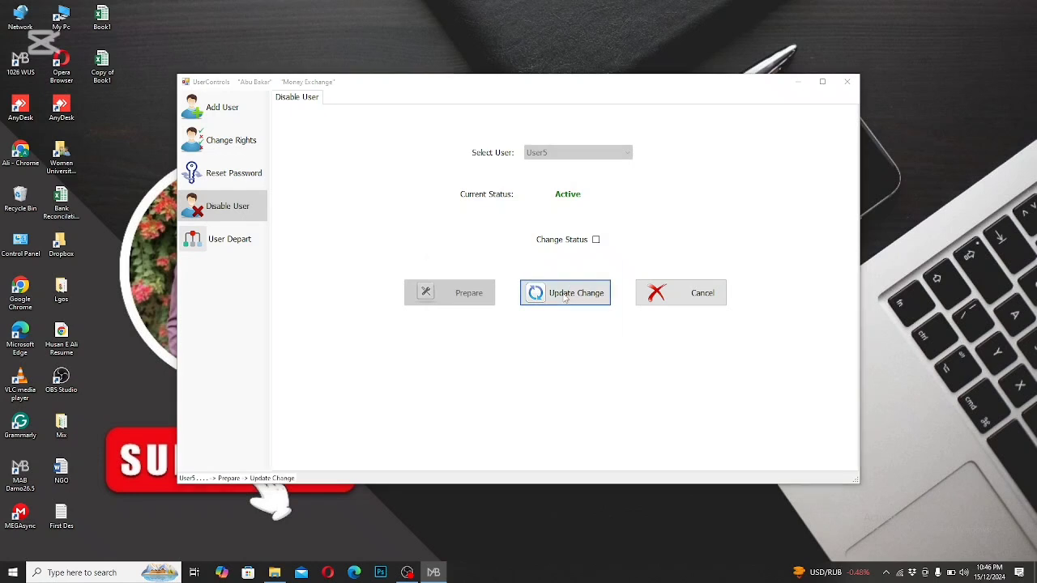
{"action": "left_click", "coordinate": [544, 327]}
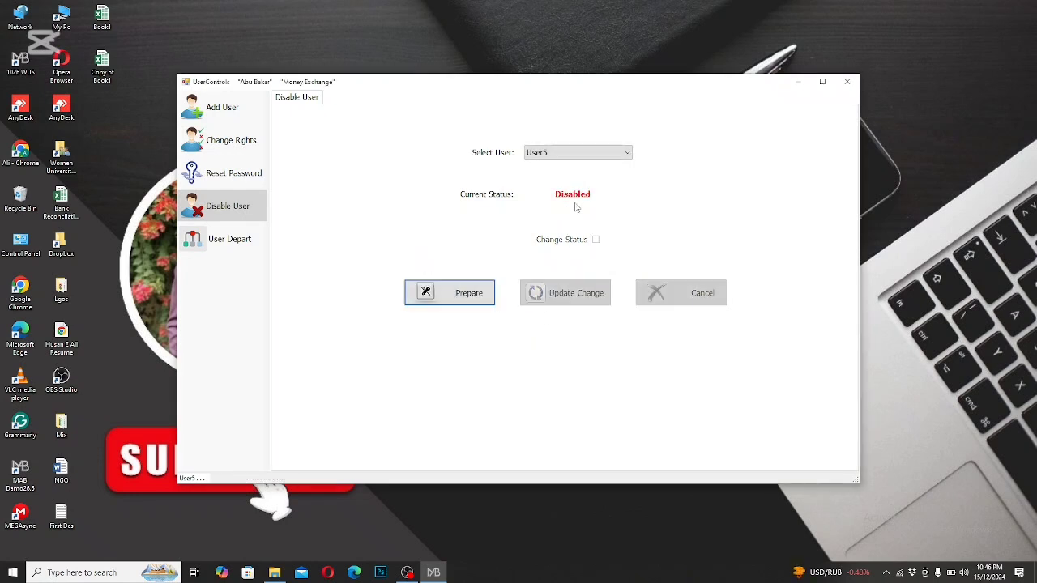
Step: Reactivate User5 by preparing the account, enabling its Change Status option and saving the update
{"action": "left_click", "coordinate": [472, 303]}
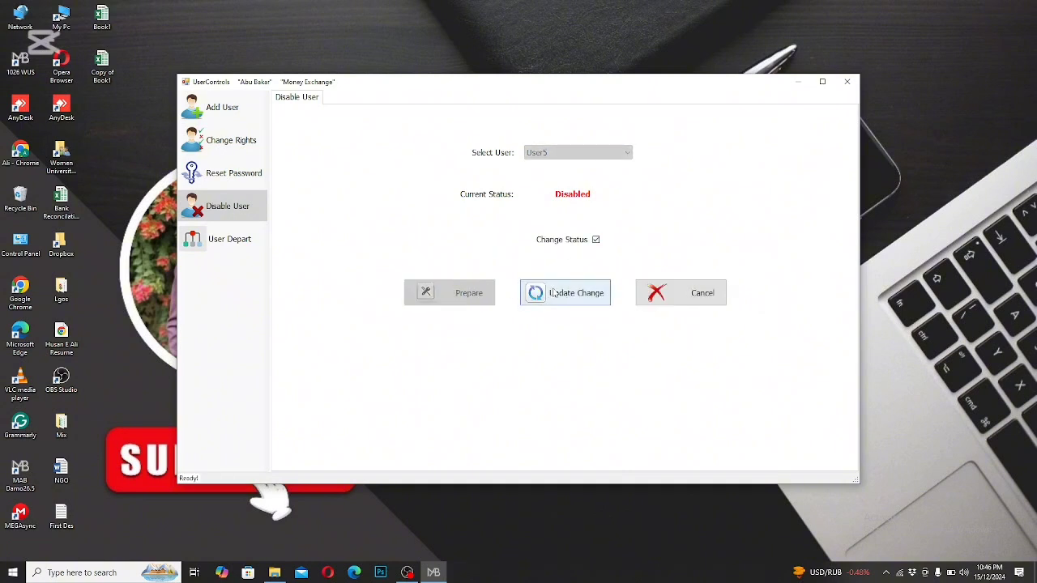
{"action": "left_click", "coordinate": [572, 297]}
{"action": "left_click", "coordinate": [534, 325]}
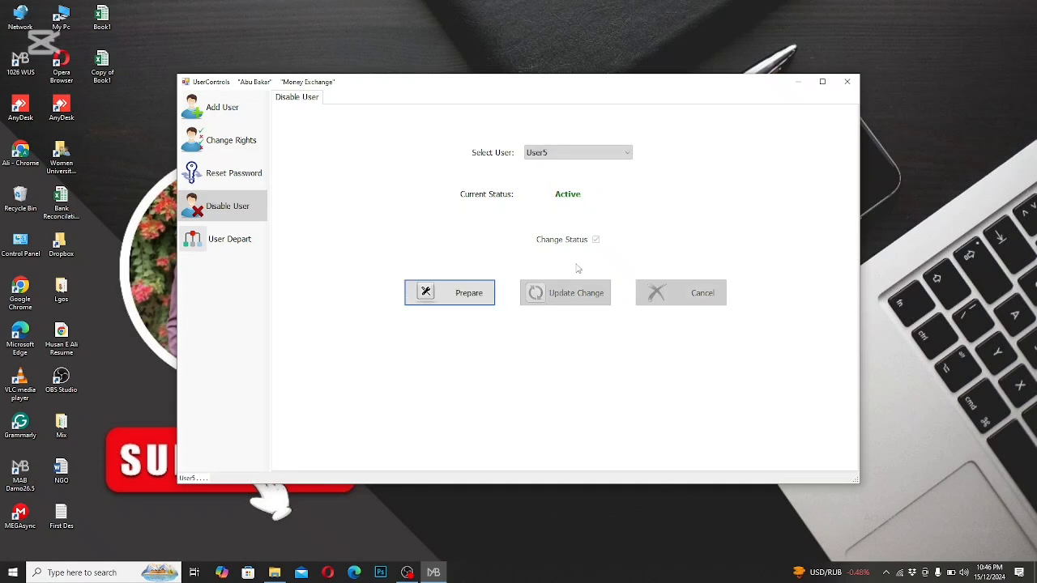
Step: Open the user departments, prepare them for editing and load the departments of User2
{"action": "left_click", "coordinate": [262, 237]}
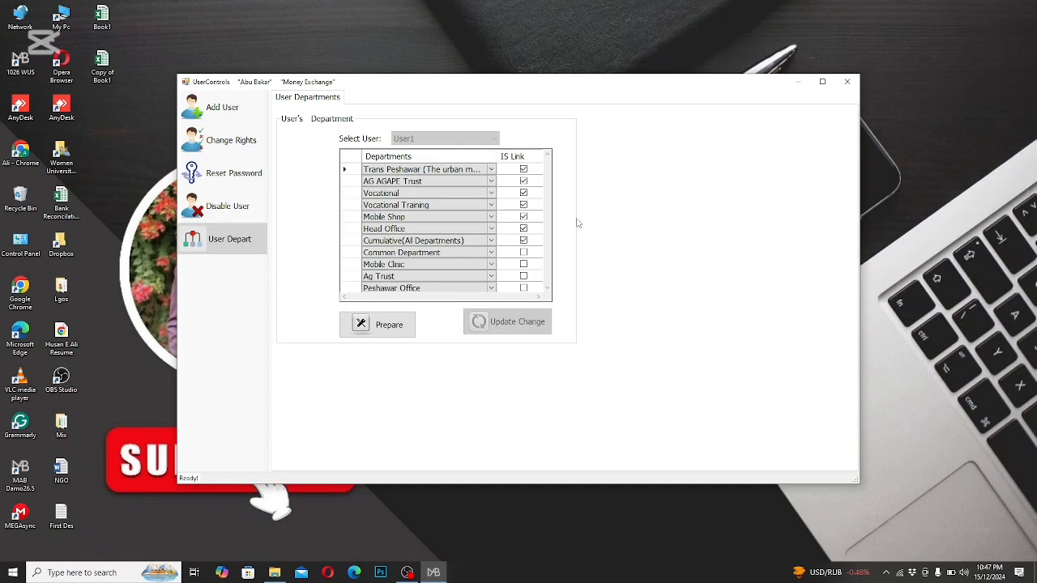
{"action": "left_click", "coordinate": [401, 318]}
{"action": "left_click", "coordinate": [441, 139]}
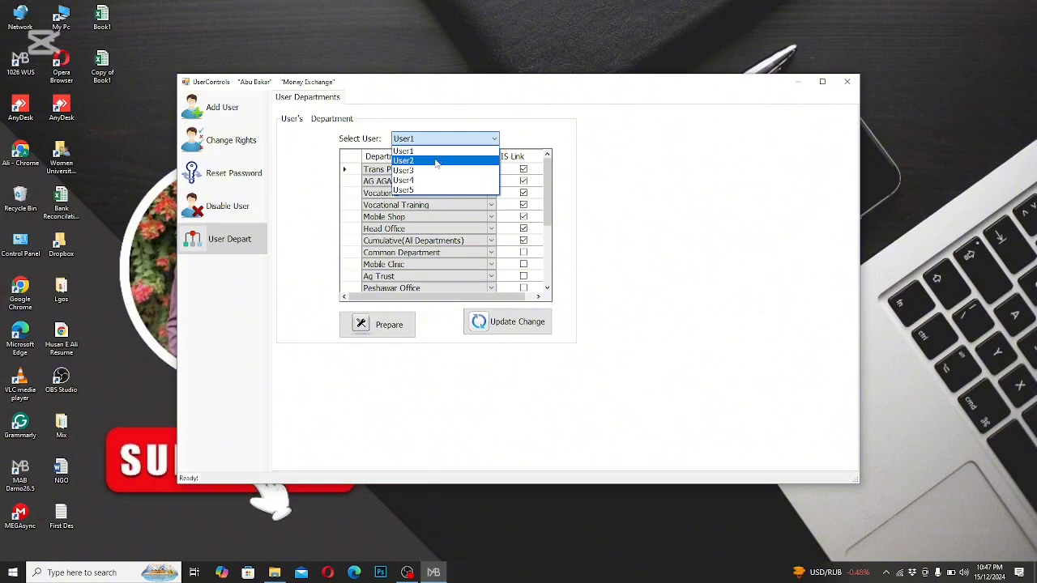
{"action": "left_click", "coordinate": [436, 161]}
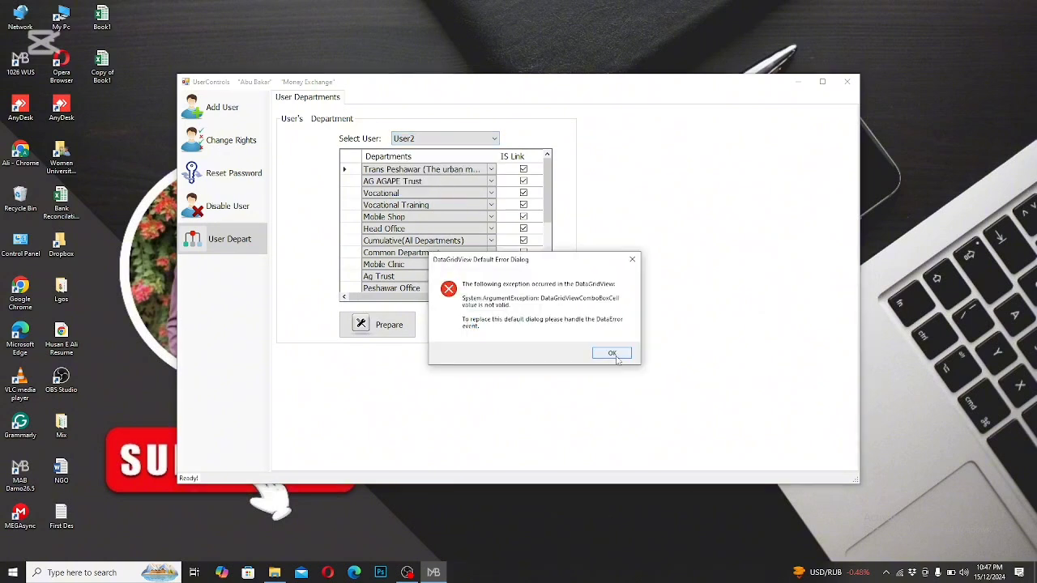
{"action": "left_click", "coordinate": [613, 354]}
{"action": "key", "text": "Return"}
Step: Switch the department list to User5 and prepare it again for editing
{"action": "left_click", "coordinate": [496, 139]}
{"action": "left_click", "coordinate": [432, 189]}
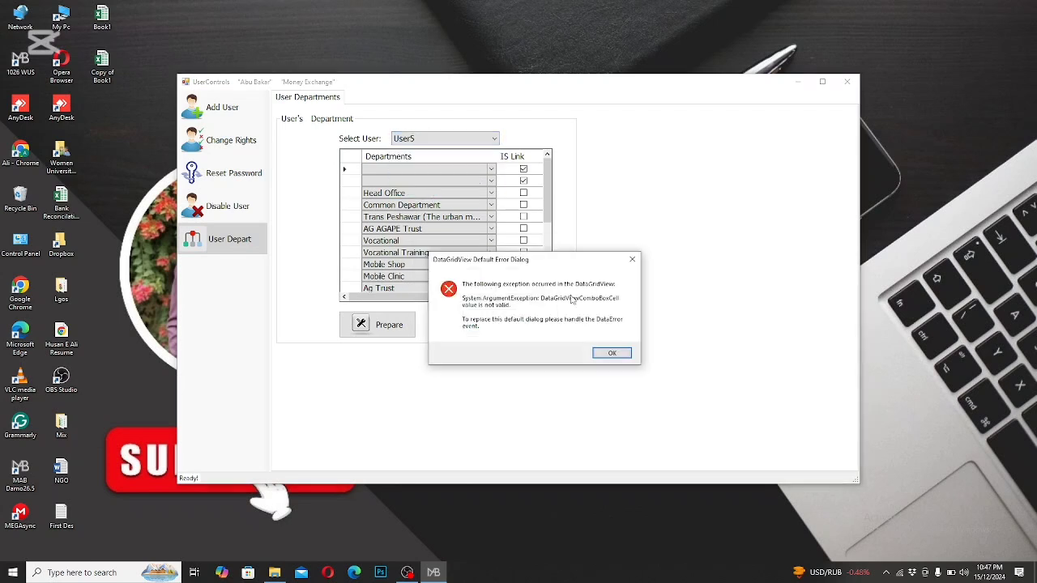
{"action": "left_click", "coordinate": [616, 351]}
{"action": "left_click", "coordinate": [611, 350]}
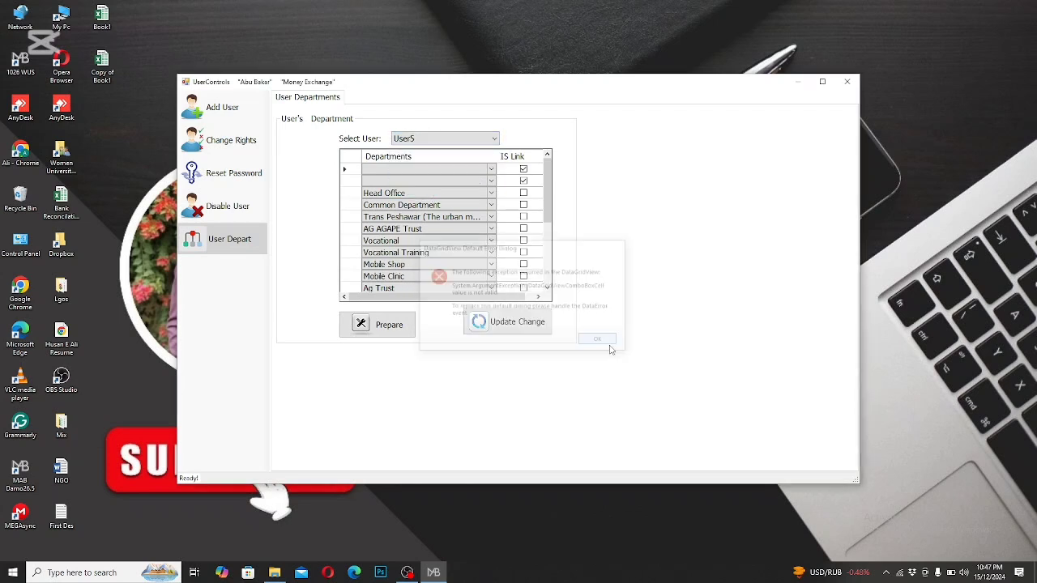
{"action": "left_click", "coordinate": [363, 322]}
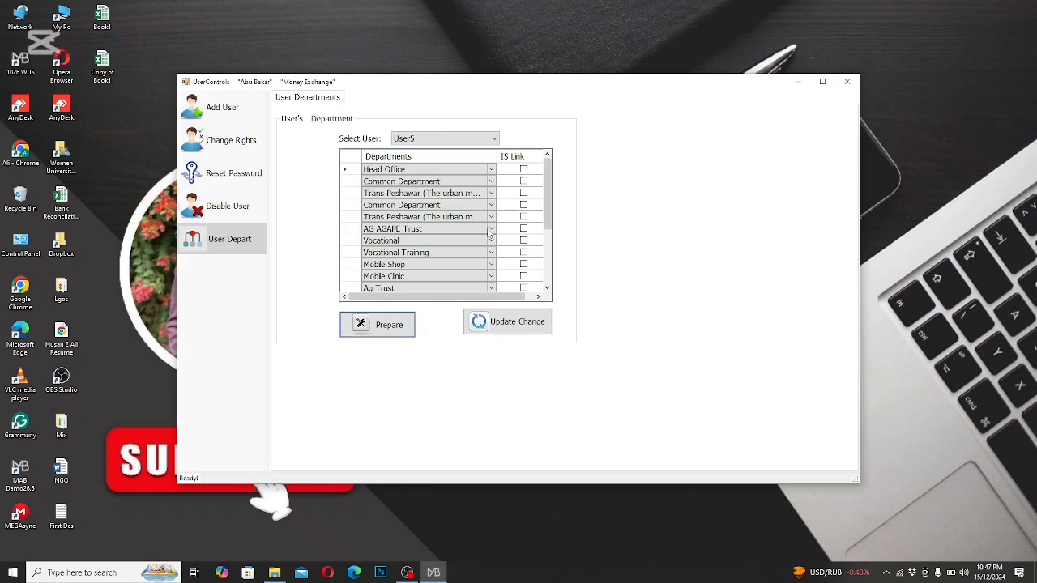
Step: View the departments linked to User1 for comparison and return to User5
{"action": "left_click", "coordinate": [452, 140]}
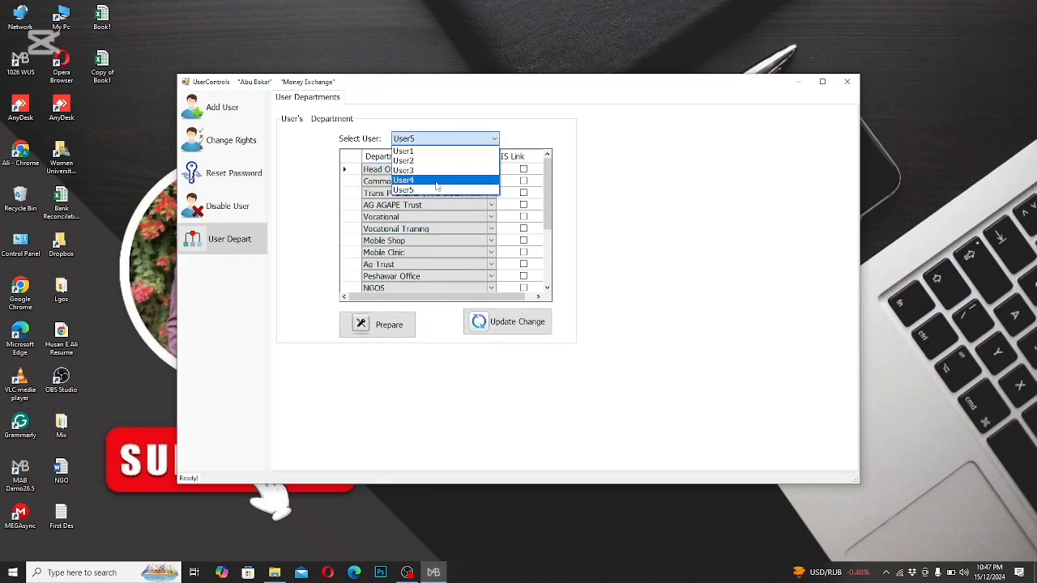
{"action": "left_click", "coordinate": [429, 150]}
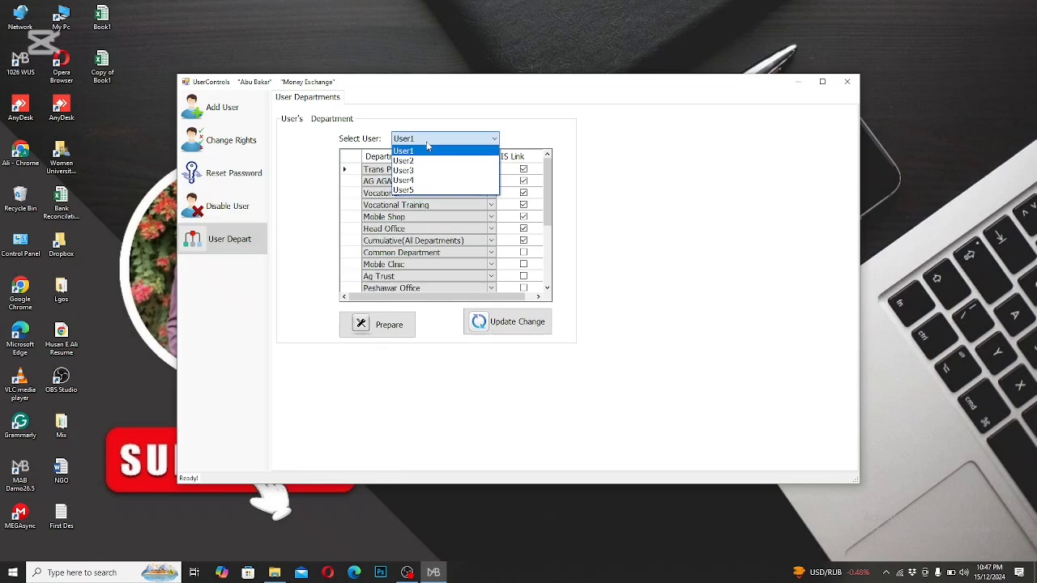
{"action": "left_click", "coordinate": [426, 192]}
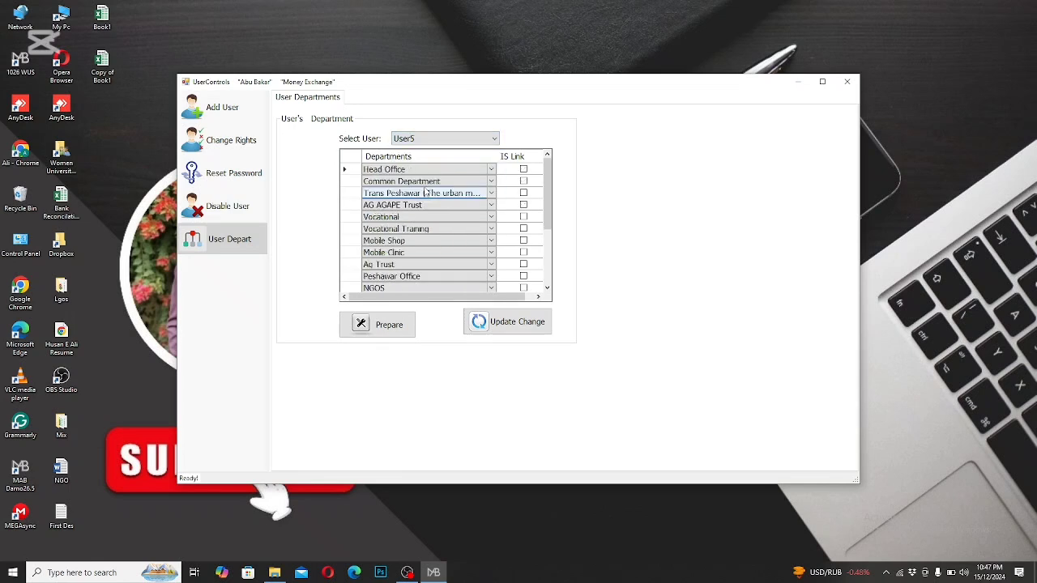
Step: Link User5 to Head Office, Common Department, Trans Peshawar, AG AGAPE Trust, Vocational, Vocational Training and Mobile Shop, and save the update
{"action": "left_click", "coordinate": [522, 169]}
{"action": "left_click", "coordinate": [523, 182]}
{"action": "left_click", "coordinate": [523, 193]}
{"action": "left_click", "coordinate": [524, 182]}
{"action": "left_click", "coordinate": [523, 193]}
{"action": "left_click", "coordinate": [524, 205]}
{"action": "left_click", "coordinate": [523, 216]}
{"action": "left_click", "coordinate": [524, 229]}
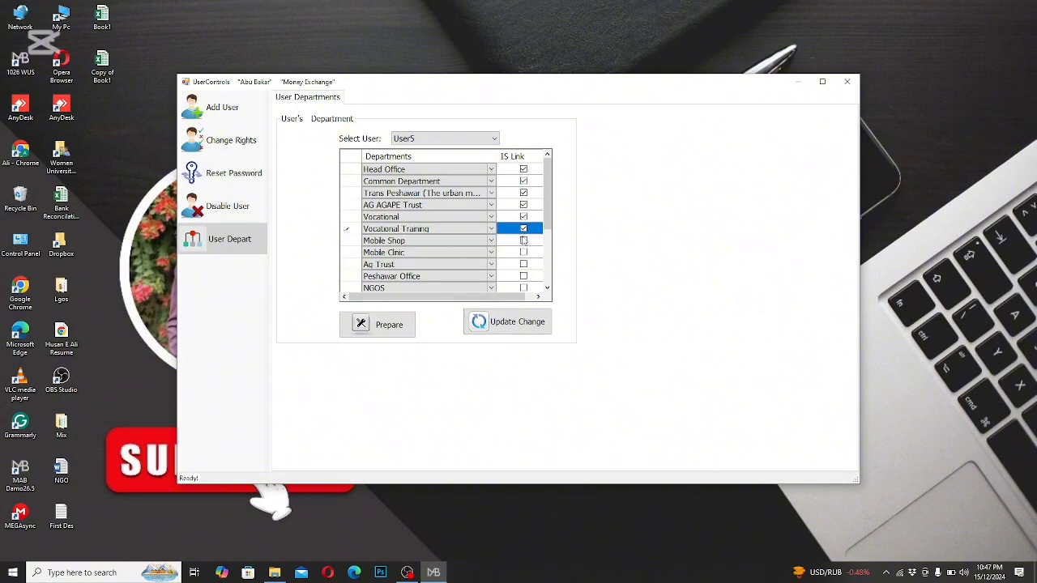
{"action": "left_click", "coordinate": [524, 240]}
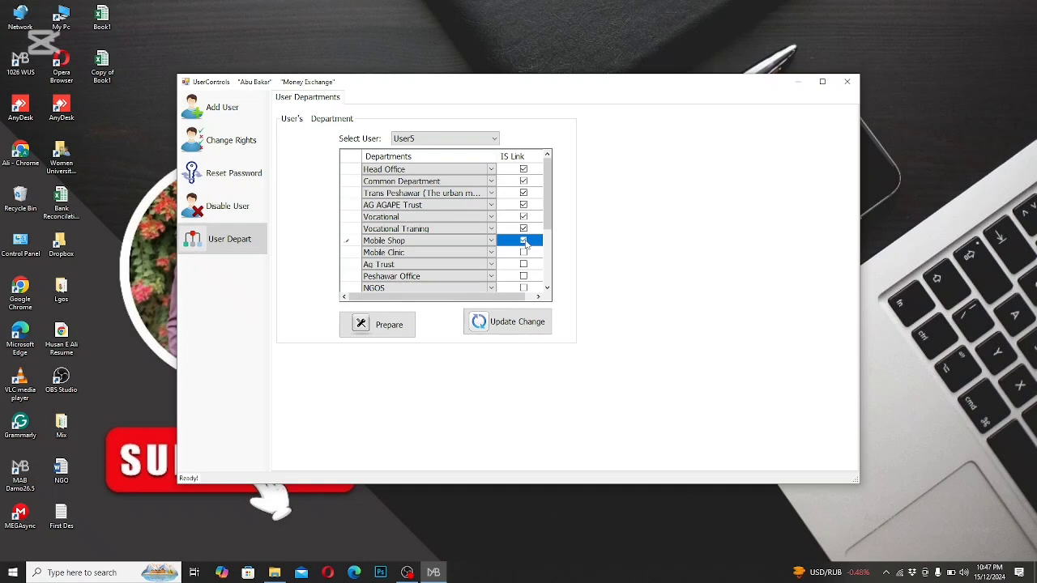
{"action": "left_click", "coordinate": [497, 328]}
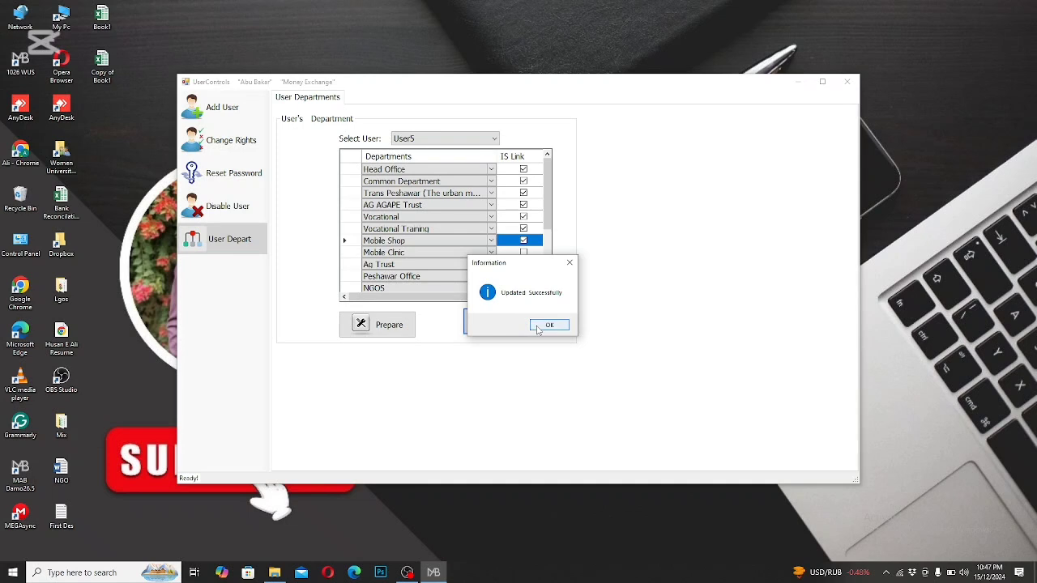
{"action": "left_click", "coordinate": [538, 325]}
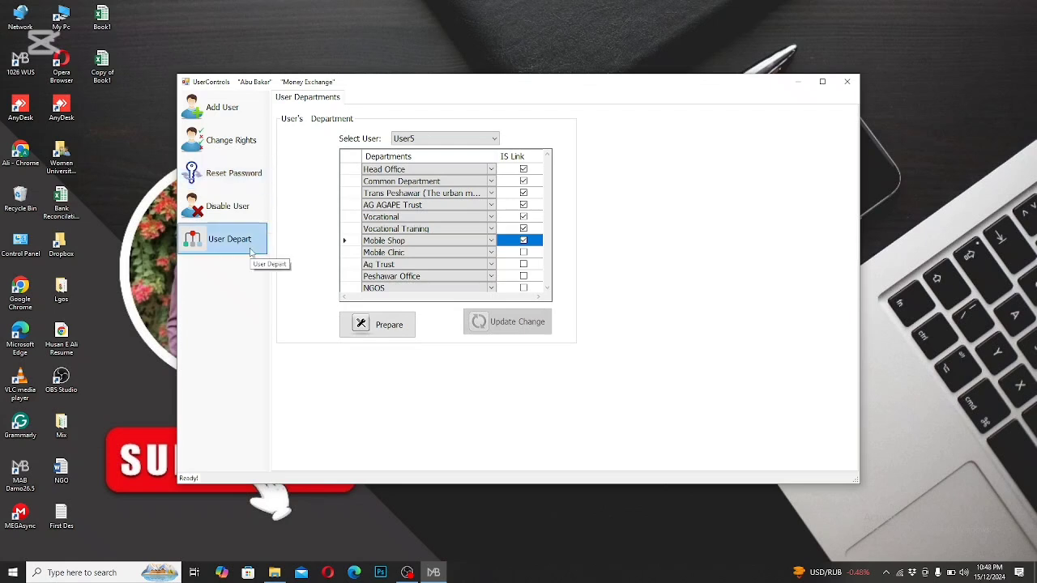
Step: Leave the user controls and prepare the Company Info settings under Other Information for editing
{"action": "left_click", "coordinate": [846, 81]}
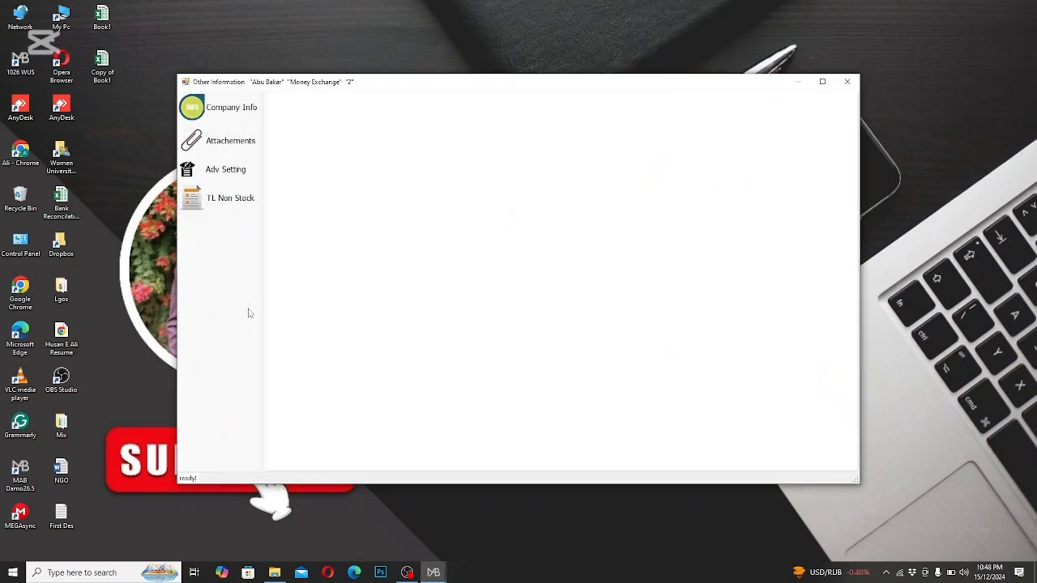
{"action": "left_click", "coordinate": [252, 114]}
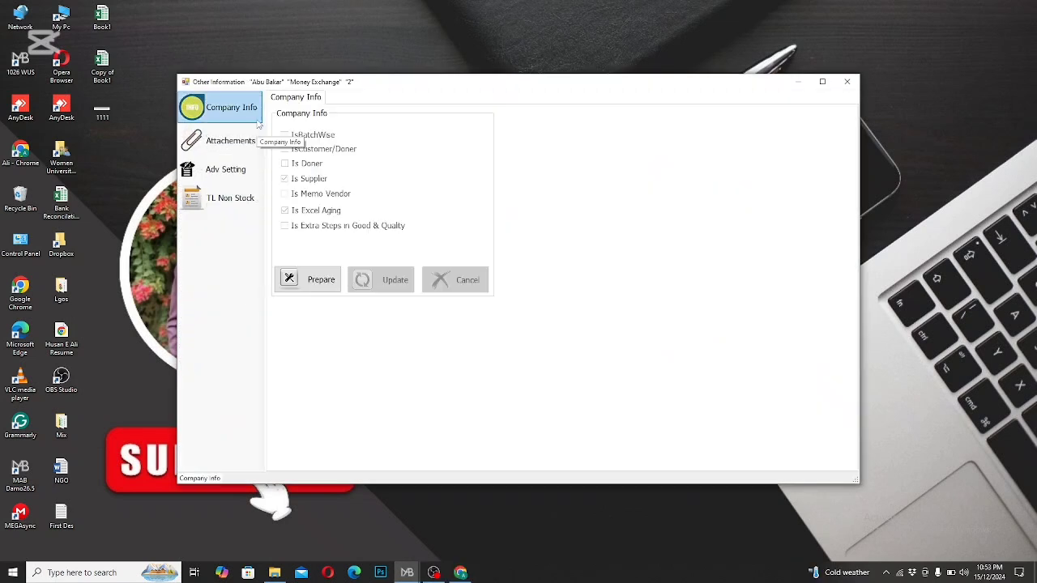
{"action": "left_click", "coordinate": [303, 289]}
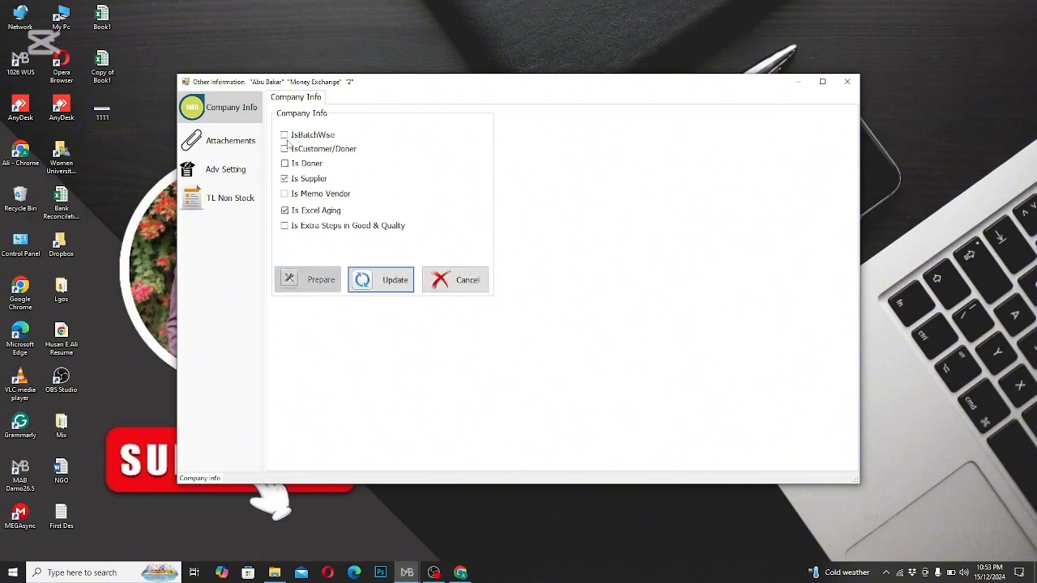
Step: Enable the IsBatchWise company option, clear it again and update the company information
{"action": "left_click", "coordinate": [289, 141]}
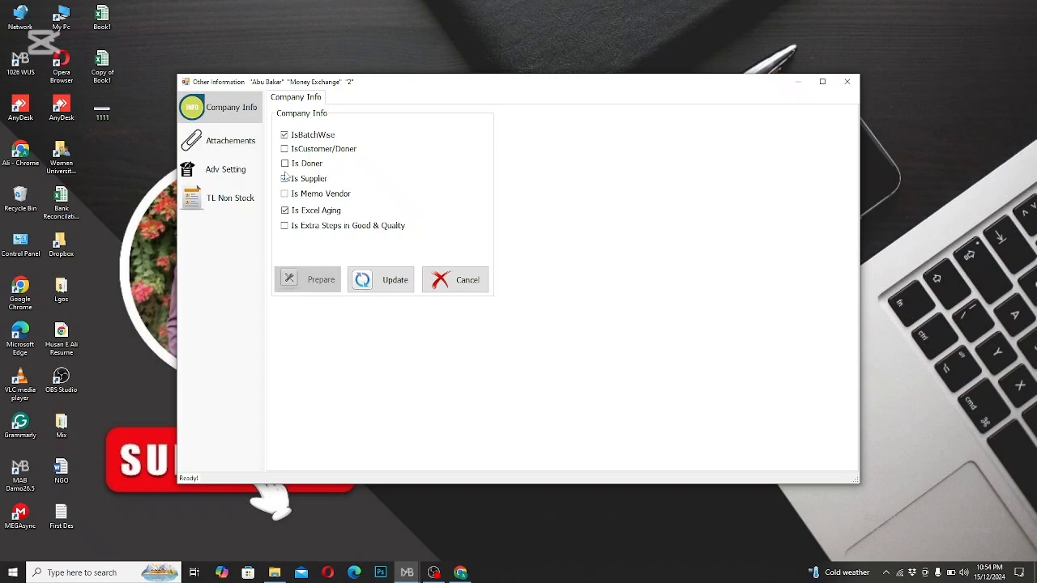
{"action": "left_click", "coordinate": [284, 138]}
{"action": "left_click", "coordinate": [378, 280]}
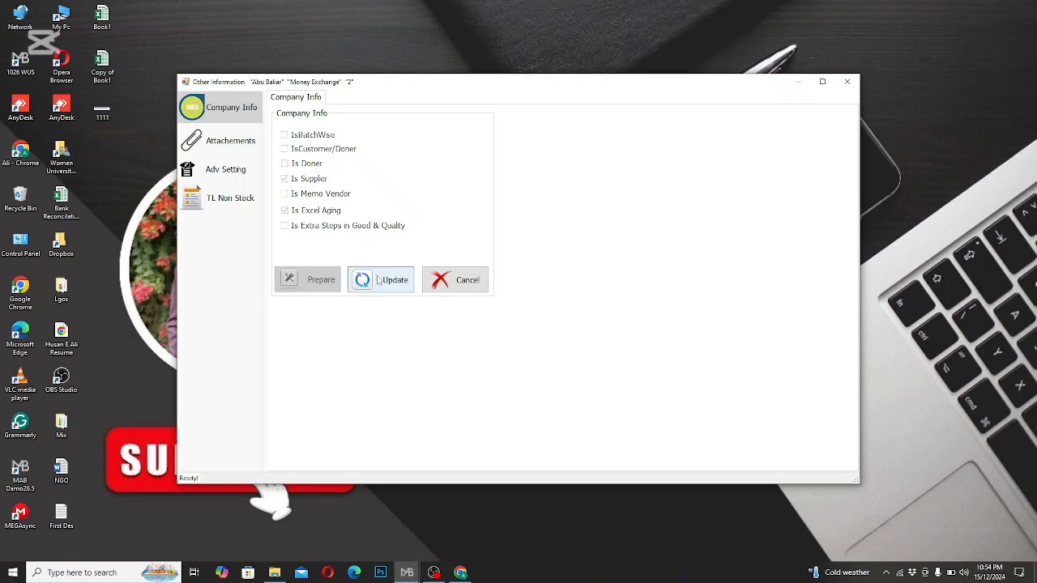
Step: Open the attachments settings under Other Information
{"action": "left_click", "coordinate": [237, 146]}
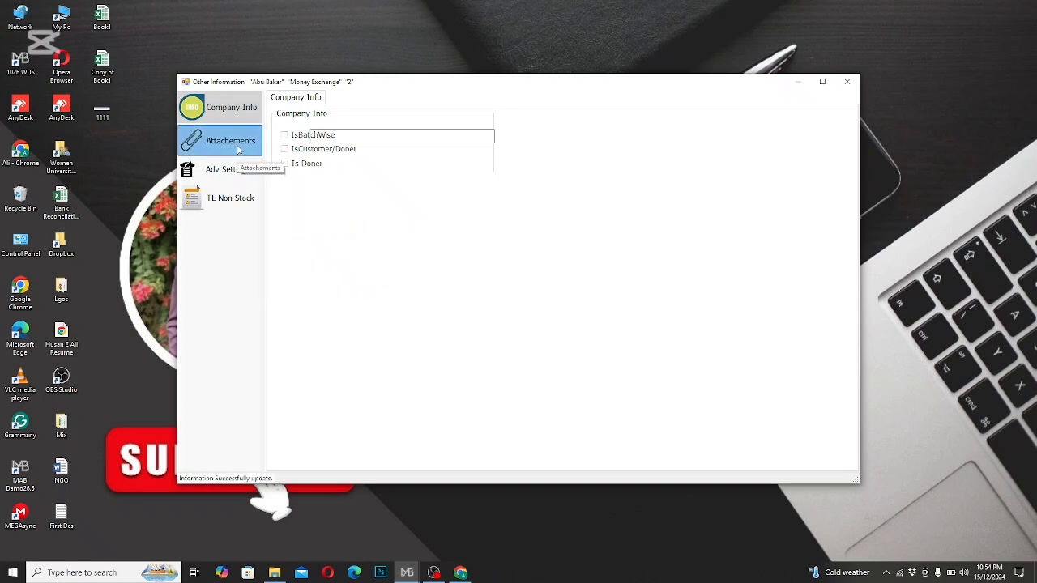